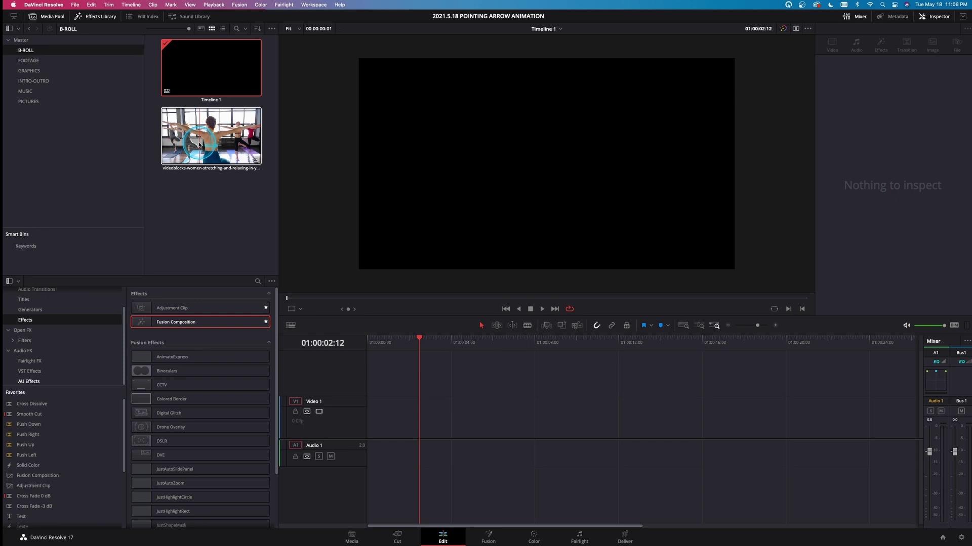
- Place the yoga clip on Video 1, trim its end at about six seconds, and play it back
{"action": "left_click_drag", "start_coordinate": [199, 145], "coordinate": [384, 415]}
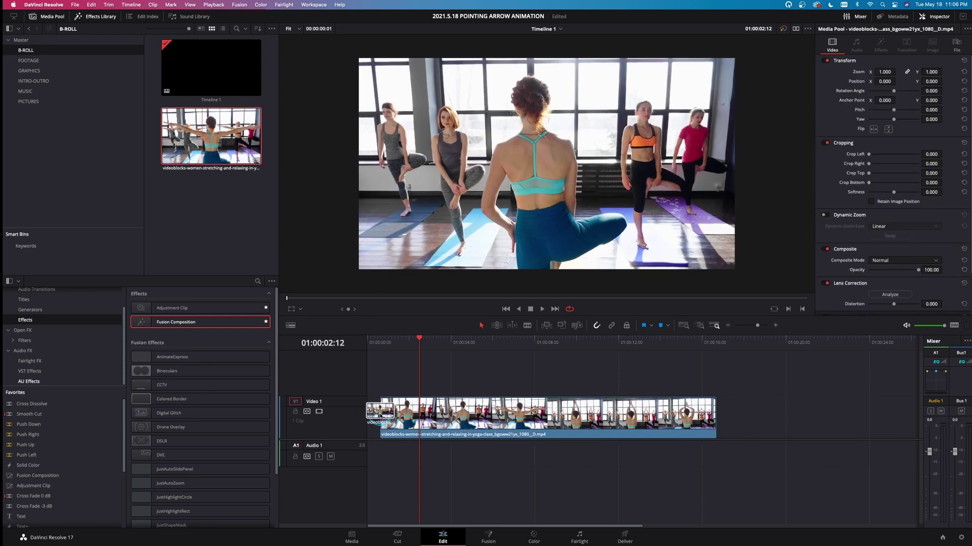
{"action": "left_click_drag", "start_coordinate": [472, 340], "coordinate": [492, 346]}
{"action": "key", "text": "shift+]"}
{"action": "key", "text": "Home"}
{"action": "key", "text": "space"}
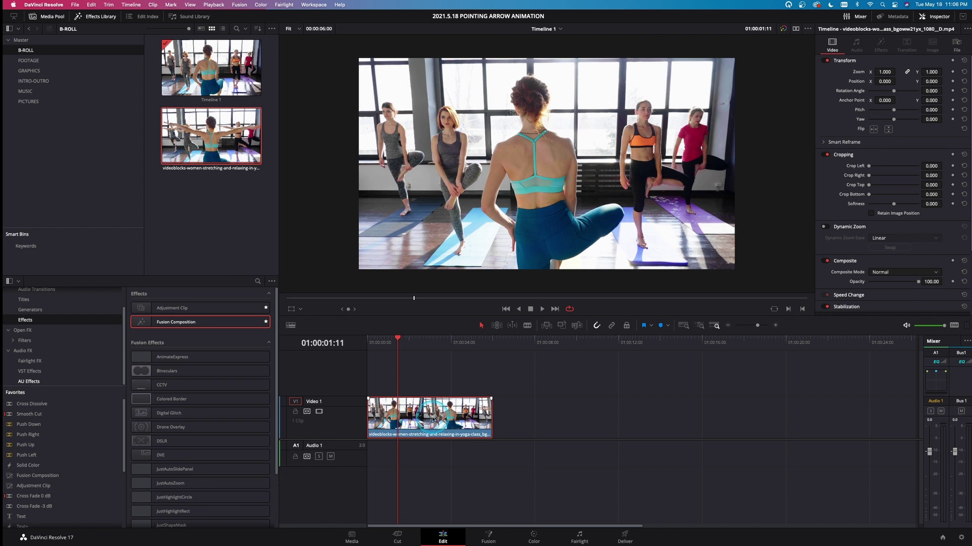
- Convert the yoga clip into Fusion Clip 1 and open it on the Fusion page
{"action": "right_click", "coordinate": [432, 419]}
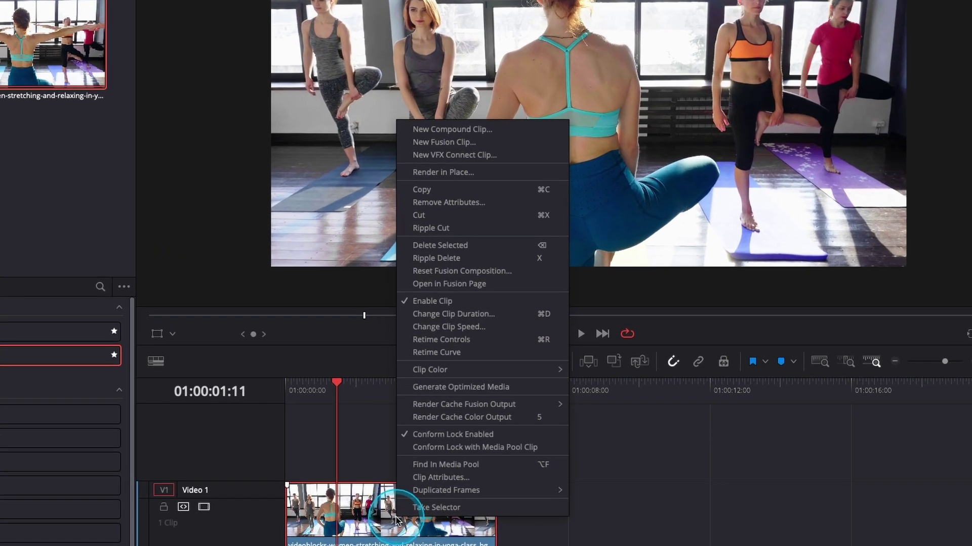
{"action": "left_click", "coordinate": [465, 142]}
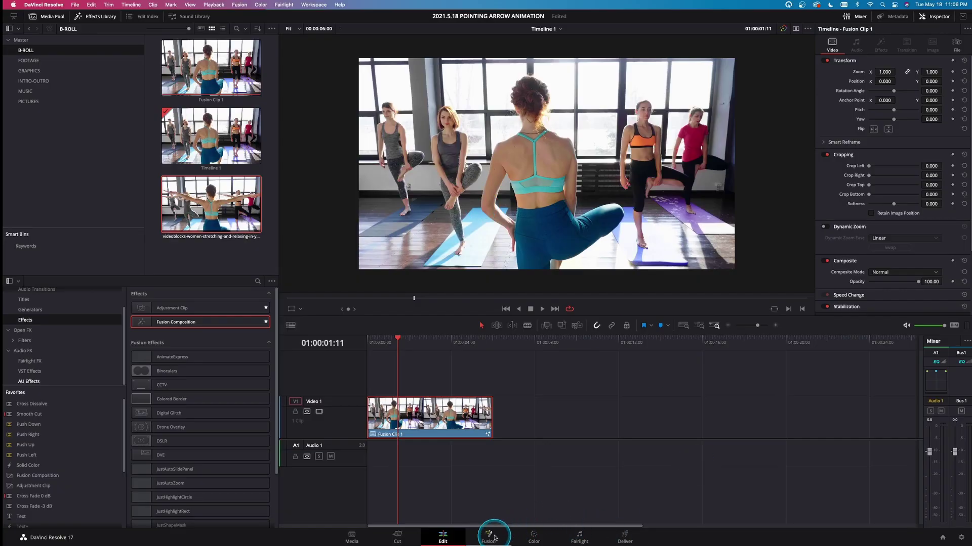
{"action": "left_click", "coordinate": [494, 538]}
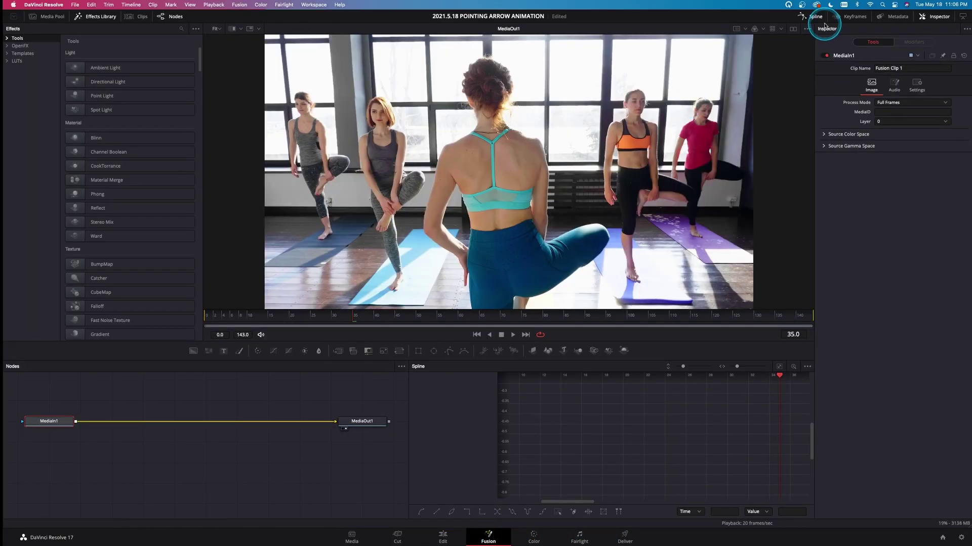
- Hide the Spline panel and spread MediaIn1 and MediaOut1 apart at the same height
{"action": "left_click", "coordinate": [815, 17]}
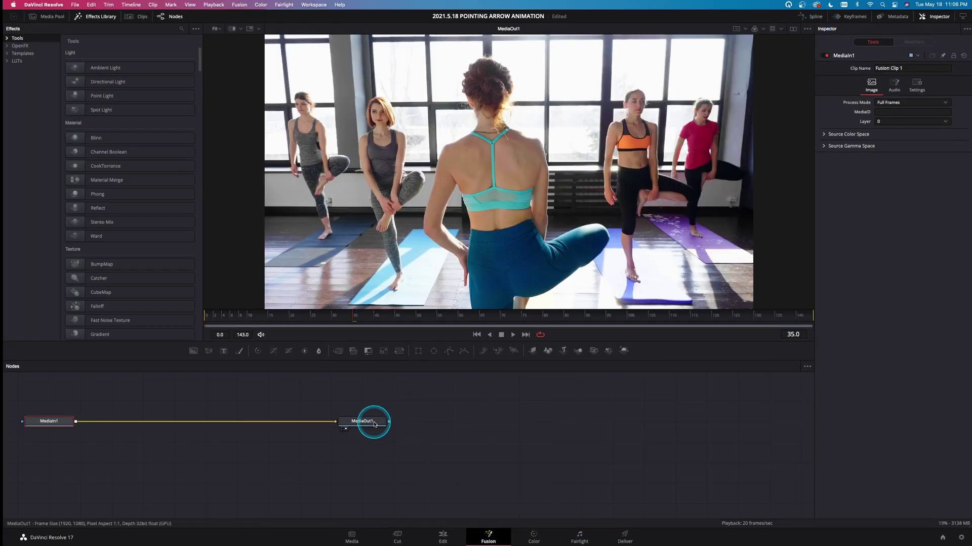
{"action": "left_click_drag", "start_coordinate": [375, 424], "coordinate": [711, 474]}
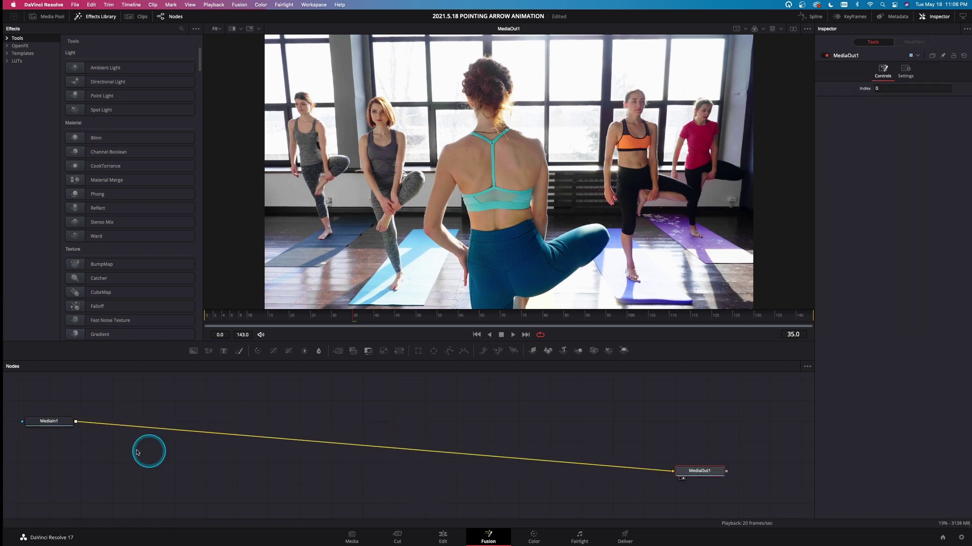
{"action": "left_click_drag", "start_coordinate": [55, 434], "coordinate": [192, 476]}
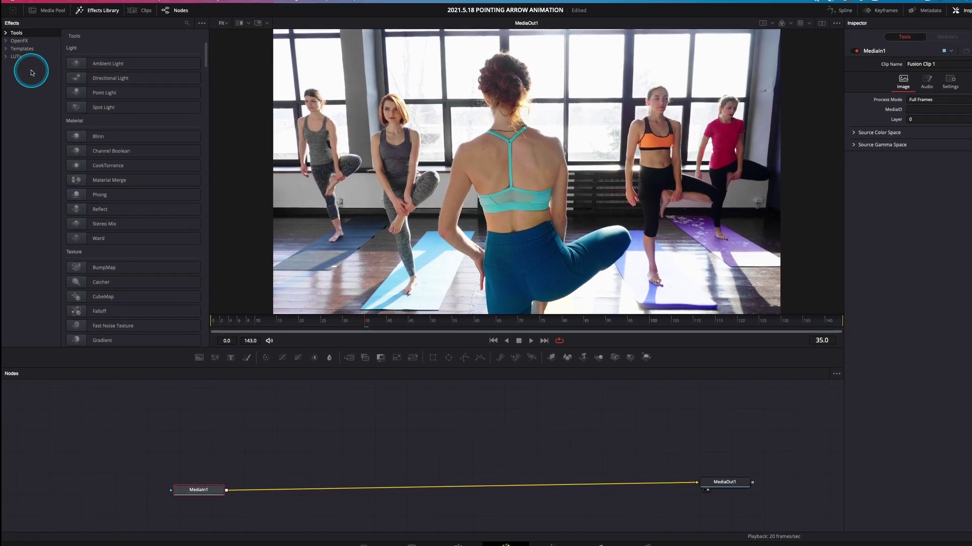
- Add sRender and sRectangle nodes from the Shape tools to the node graph
{"action": "left_click", "coordinate": [7, 38]}
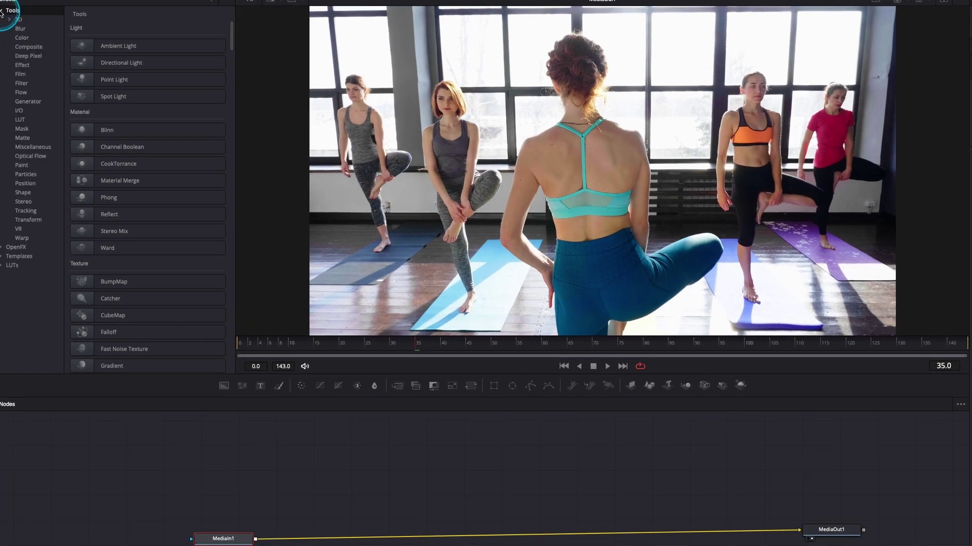
{"action": "left_click", "coordinate": [26, 193]}
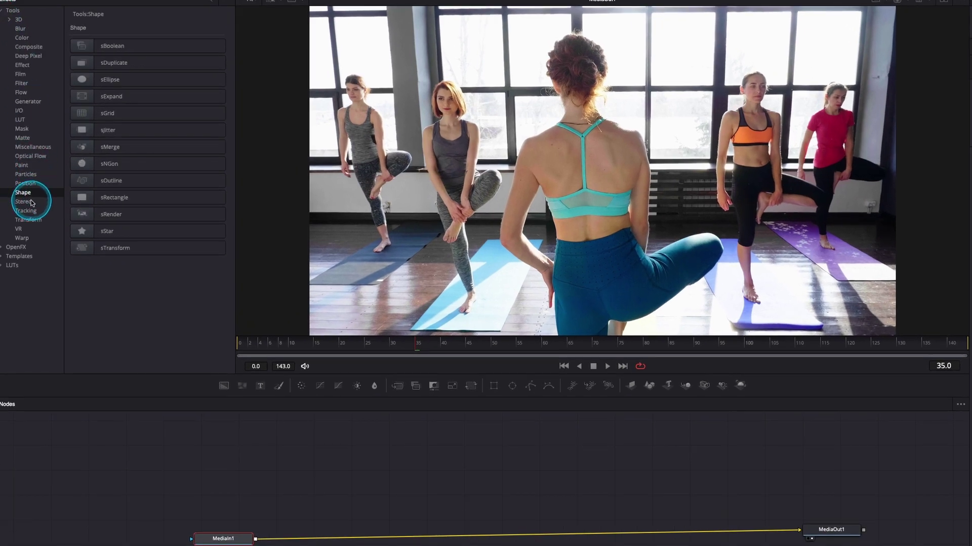
{"action": "left_click_drag", "start_coordinate": [123, 216], "coordinate": [375, 469]}
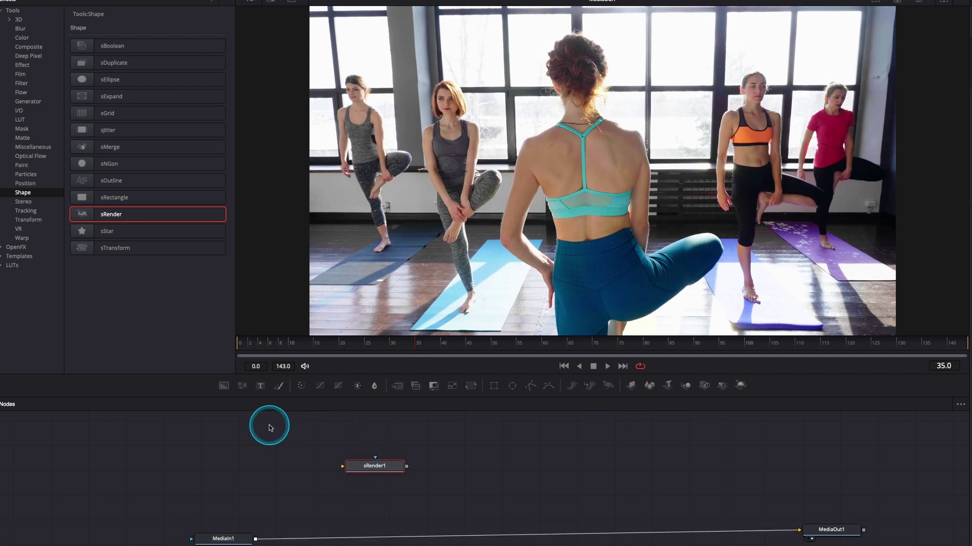
{"action": "left_click_drag", "start_coordinate": [126, 199], "coordinate": [242, 472]}
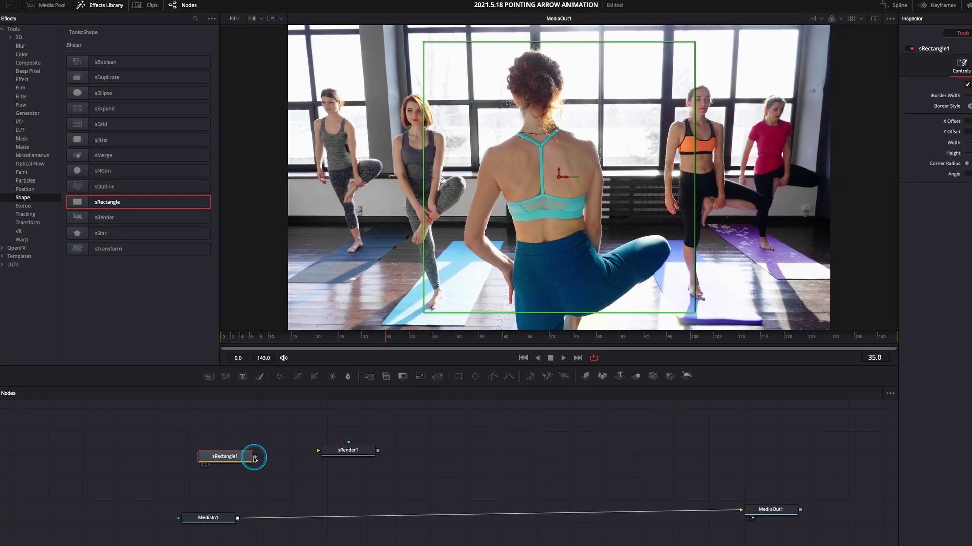
- Wire sRectangle1 into sRender1 and merge it over MediaIn1 through a new Merge1
{"action": "left_click_drag", "start_coordinate": [278, 443], "coordinate": [322, 452]}
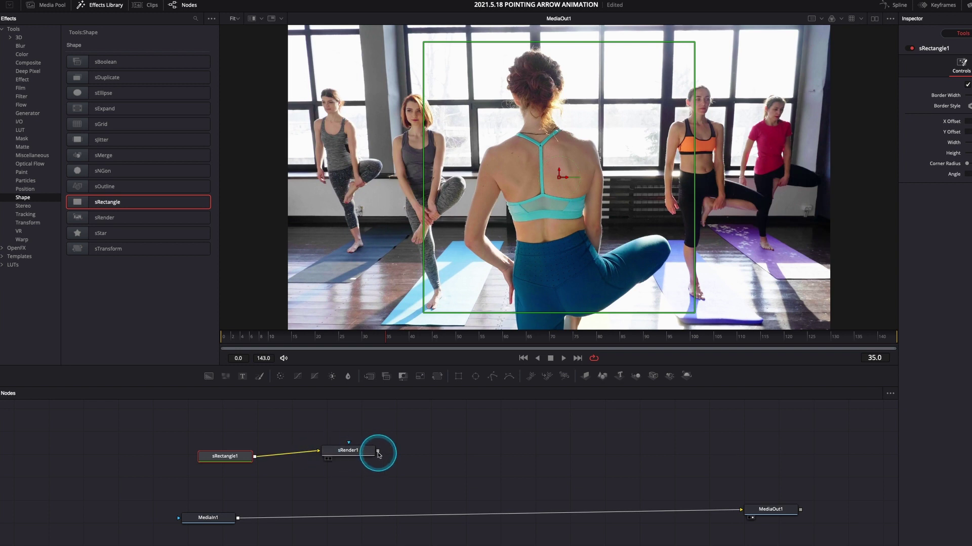
{"action": "left_click_drag", "start_coordinate": [430, 461], "coordinate": [237, 518]}
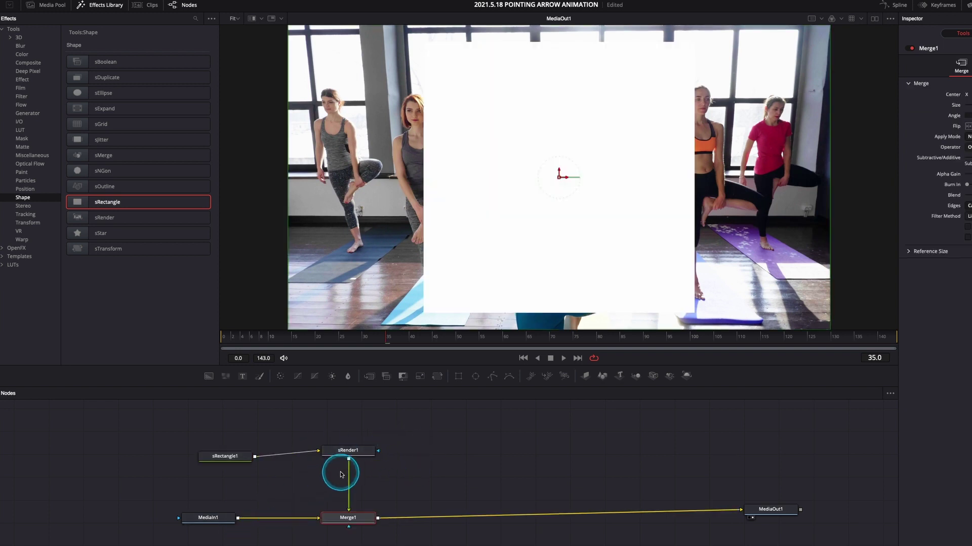
{"action": "left_click_drag", "start_coordinate": [244, 460], "coordinate": [369, 426]}
{"action": "scroll", "coordinate": [428, 456], "scroll_direction": "up", "scroll_amount": 1}
{"action": "scroll", "coordinate": [428, 457], "scroll_direction": "up", "scroll_amount": 1}
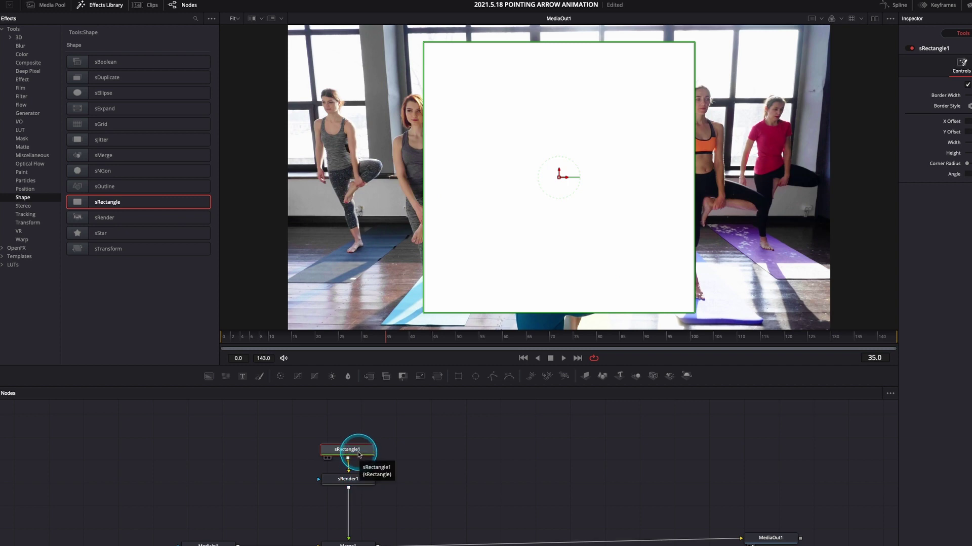
- Insert sTransform1 after sRectangle1 and squash the rectangle to a thin 0.59 by 0.09 bar
{"action": "left_click_drag", "start_coordinate": [358, 453], "coordinate": [357, 430]}
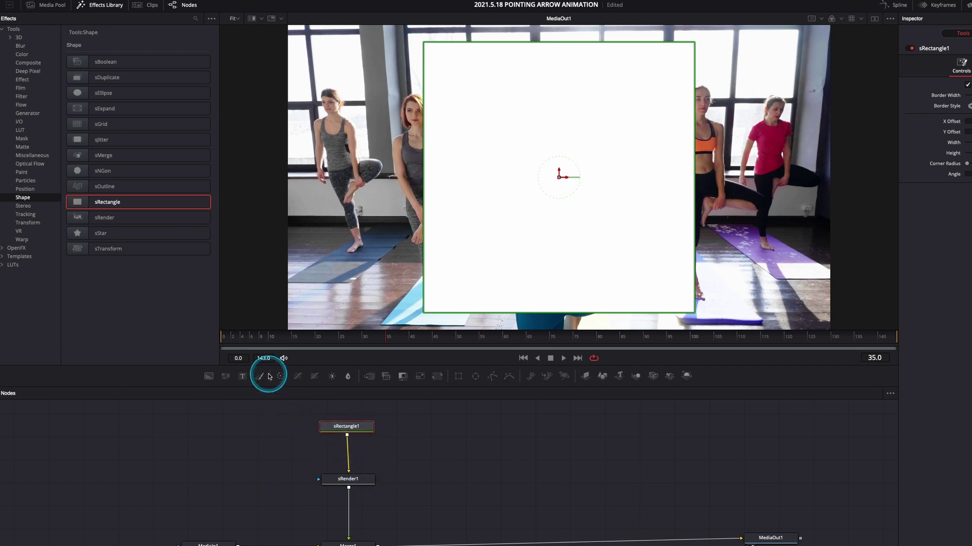
{"action": "left_click", "coordinate": [108, 249]}
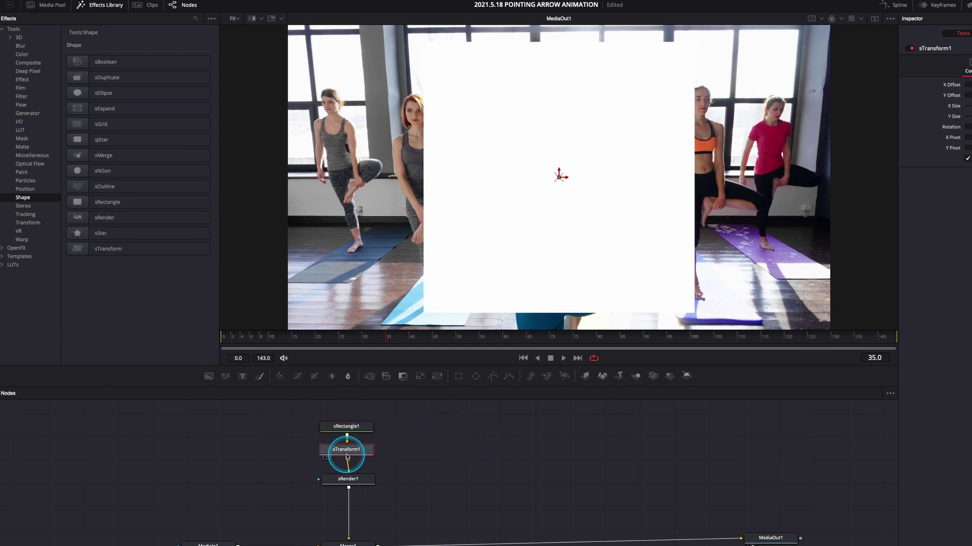
{"action": "left_click_drag", "start_coordinate": [971, 114], "coordinate": [971, 117]}
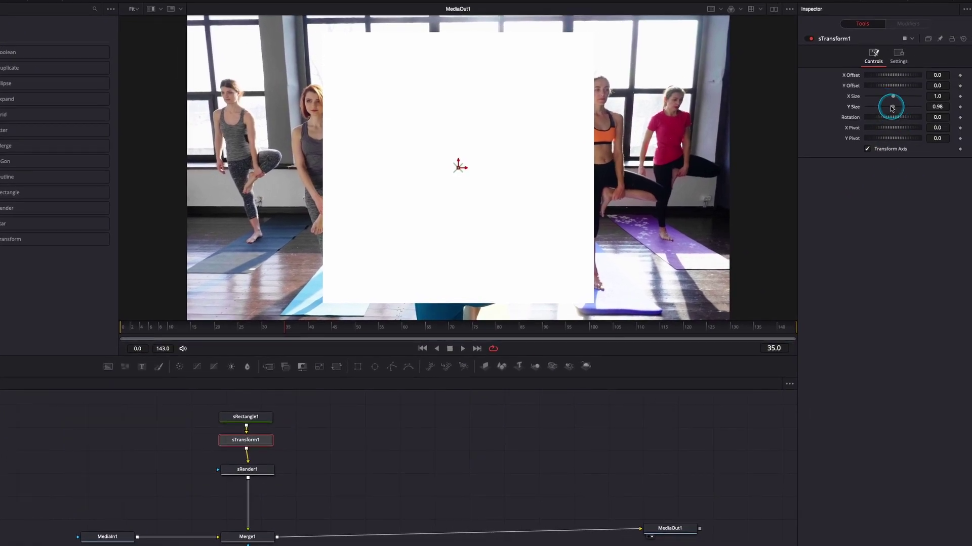
{"action": "mouse_move", "coordinate": [892, 108]}
{"action": "left_mouse_down"}
{"action": "mouse_move", "coordinate": [867, 116]}
{"action": "mouse_move", "coordinate": [891, 96]}
{"action": "mouse_move", "coordinate": [882, 98]}
{"action": "left_mouse_up"}
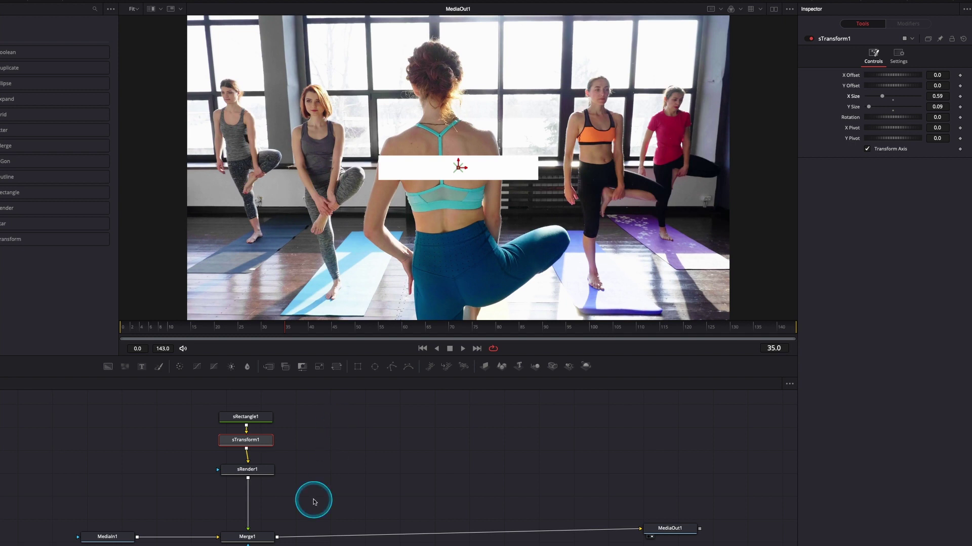
- Set sRectangle1's Style colour to red
{"action": "left_click", "coordinate": [254, 423]}
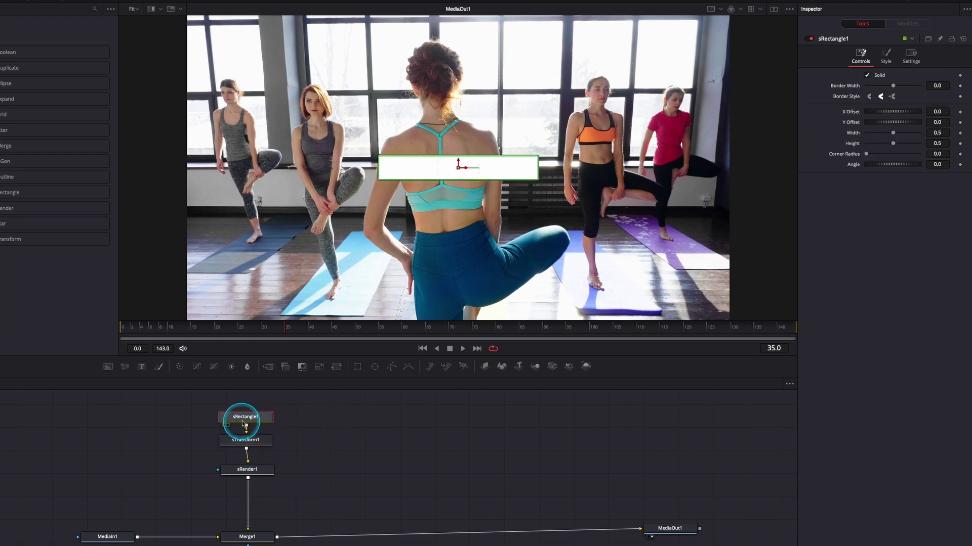
{"action": "left_click", "coordinate": [885, 60]}
{"action": "left_click", "coordinate": [889, 75]}
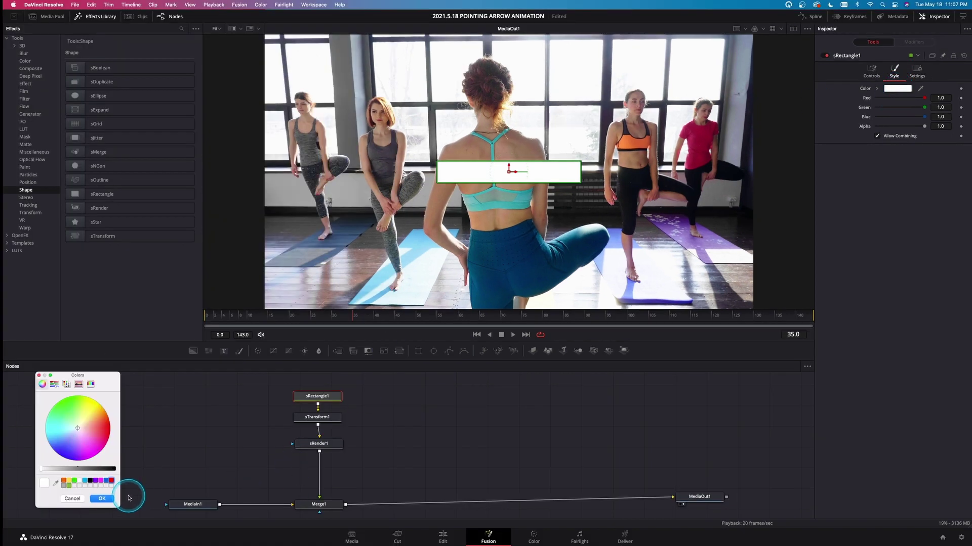
{"action": "left_click", "coordinate": [104, 499]}
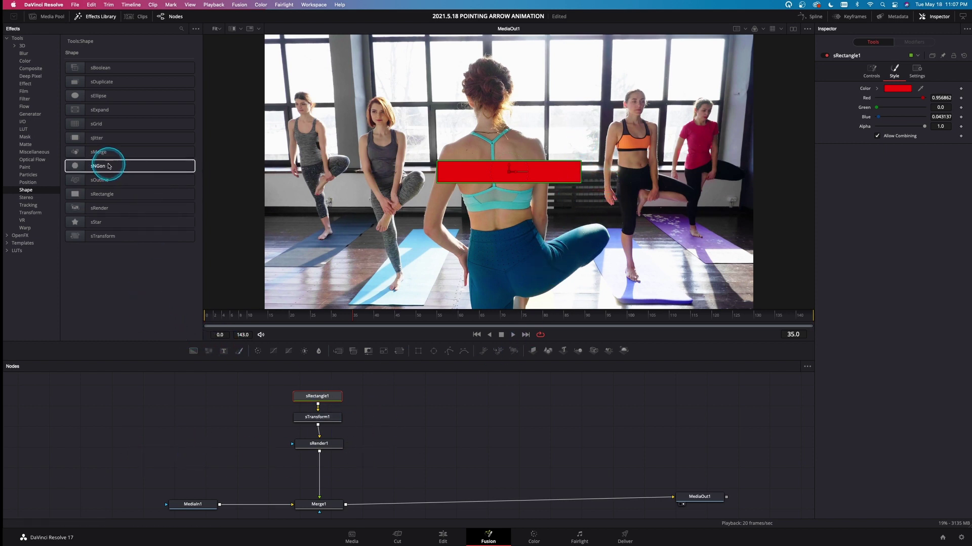
- Add an sNGon1 node and combine it with sTransform1 through sMerge1
{"action": "left_click_drag", "start_coordinate": [96, 167], "coordinate": [446, 400]}
{"action": "left_click_drag", "start_coordinate": [390, 436], "coordinate": [399, 418]}
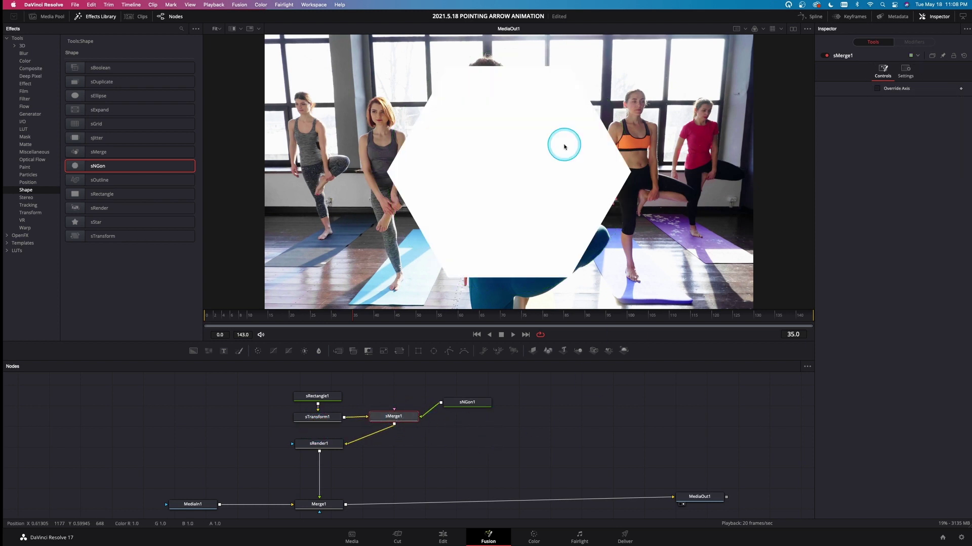
{"action": "left_click_drag", "start_coordinate": [470, 406], "coordinate": [394, 399]}
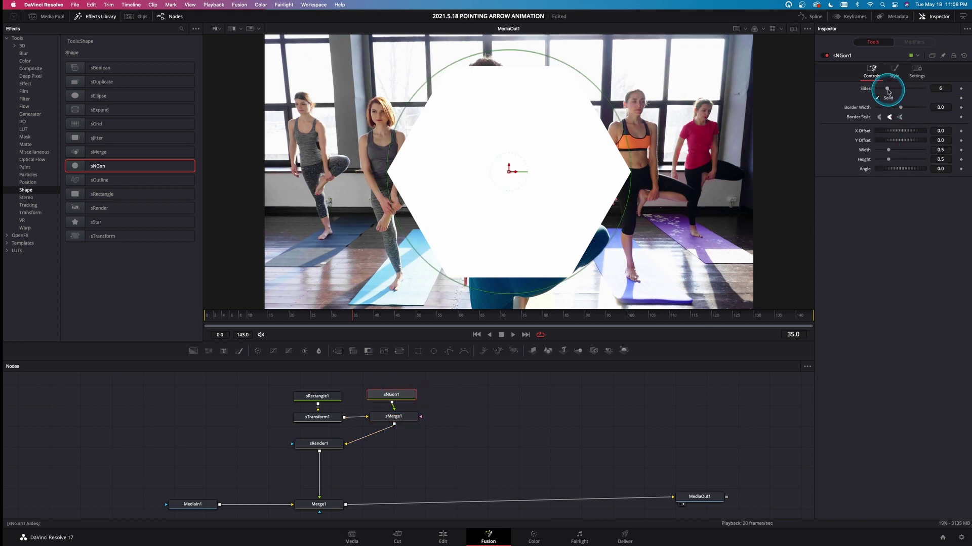
- Reduce sNGon1 to 3 sides and make its Style colour red
{"action": "left_click_drag", "start_coordinate": [888, 91], "coordinate": [879, 95]}
{"action": "left_click", "coordinate": [894, 71]}
{"action": "left_click", "coordinate": [896, 90]}
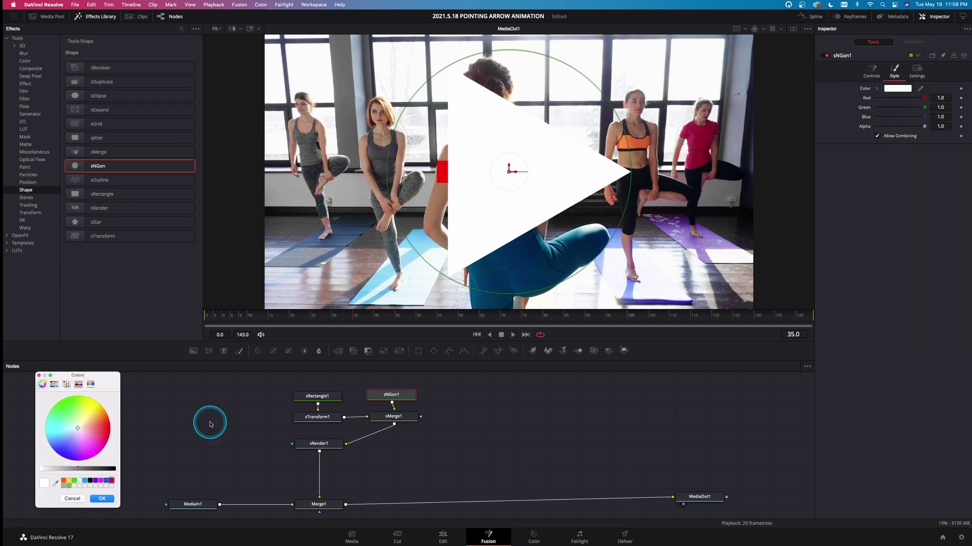
{"action": "left_click", "coordinate": [111, 482]}
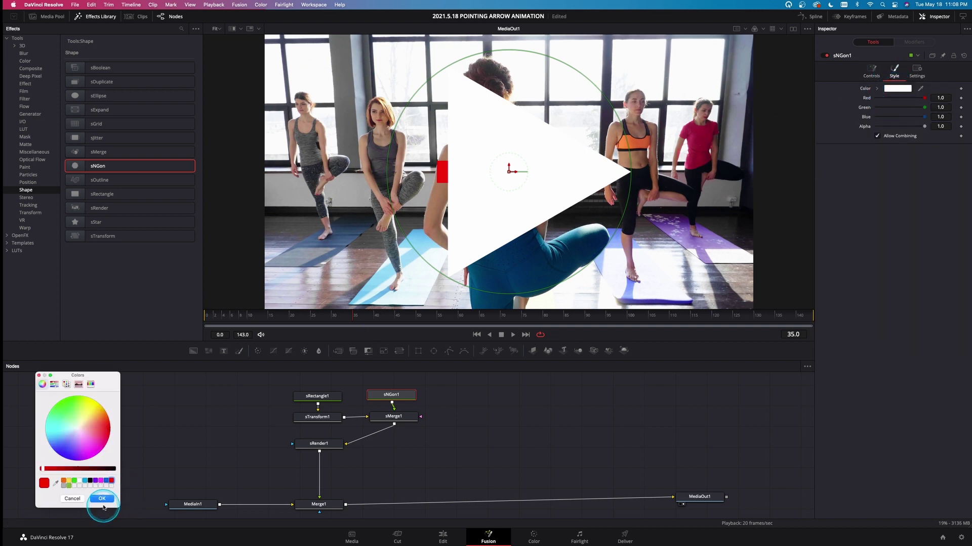
{"action": "left_click", "coordinate": [102, 499]}
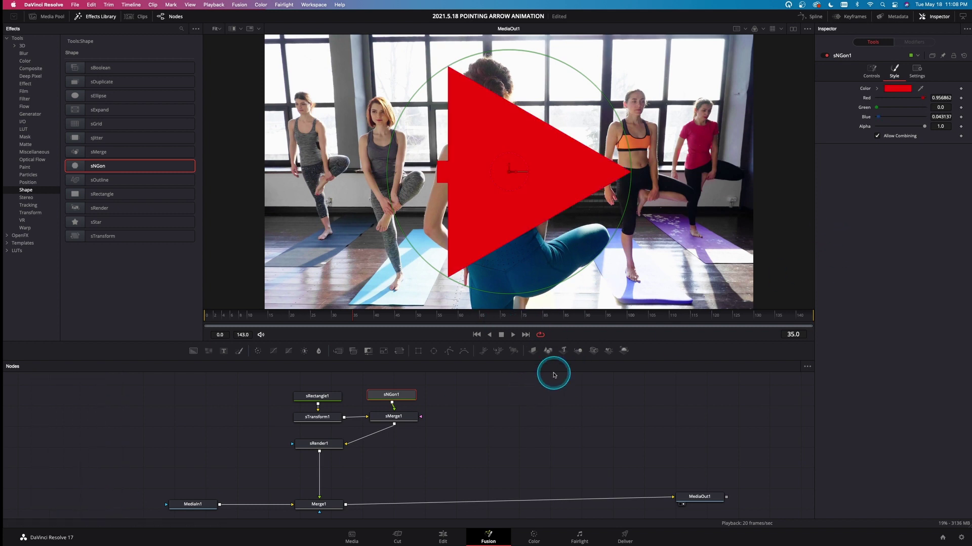
{"action": "left_click_drag", "start_coordinate": [404, 401], "coordinate": [403, 391]}
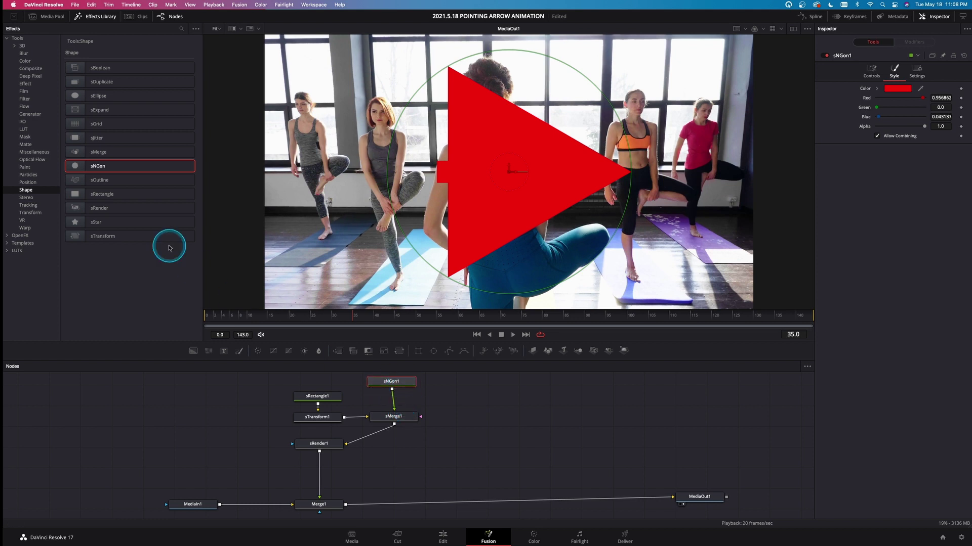
- Insert sTransform2 after the triangle, scale it to 0.25 by 0.33, and move it to the bar's right end
{"action": "left_click", "coordinate": [117, 236]}
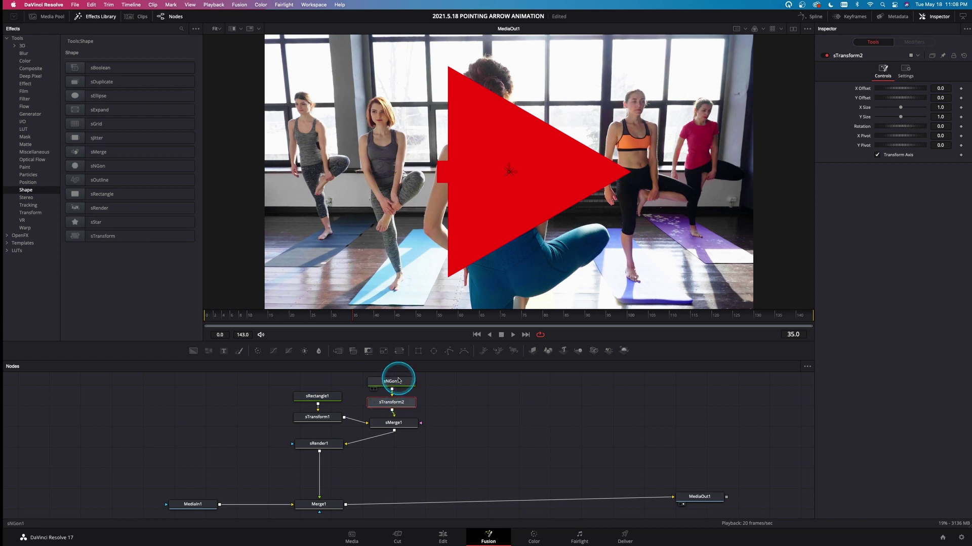
{"action": "left_click_drag", "start_coordinate": [902, 109], "coordinate": [882, 122]}
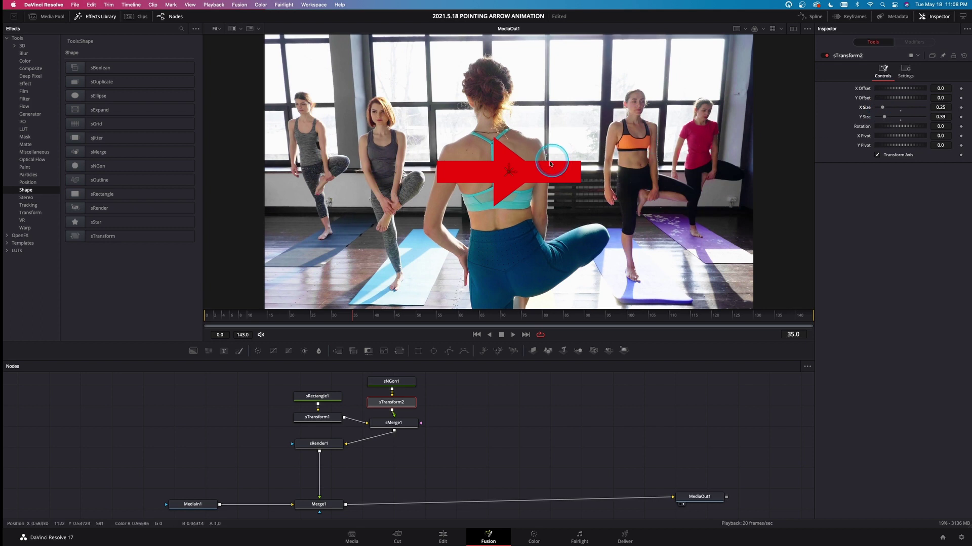
{"action": "left_click_drag", "start_coordinate": [517, 174], "coordinate": [598, 174]}
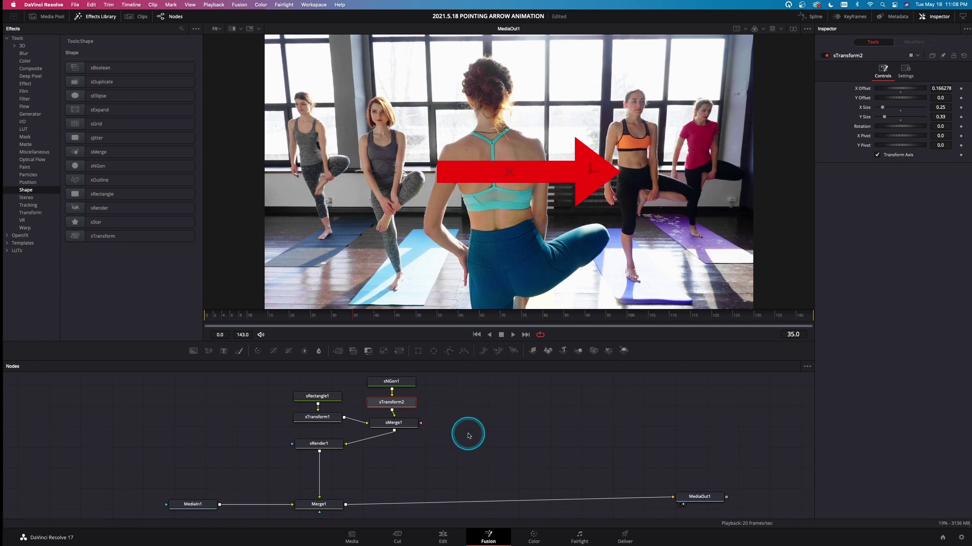
- Lower sRender1 and move the five shape nodes together, left and down, above it
{"action": "scroll", "coordinate": [469, 433], "scroll_direction": "up", "scroll_amount": 3}
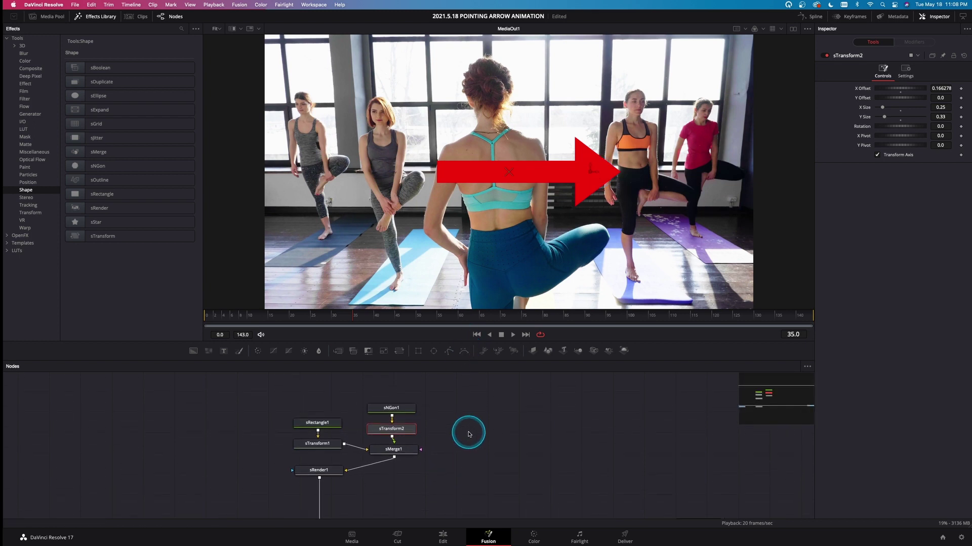
{"action": "left_click_drag", "start_coordinate": [318, 465], "coordinate": [319, 493]}
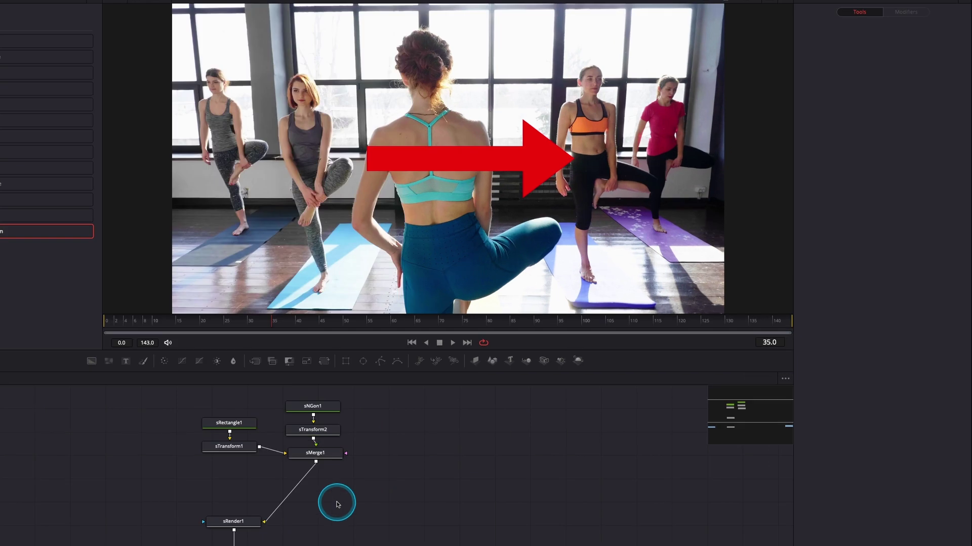
{"action": "left_click_drag", "start_coordinate": [245, 468], "coordinate": [236, 418]}
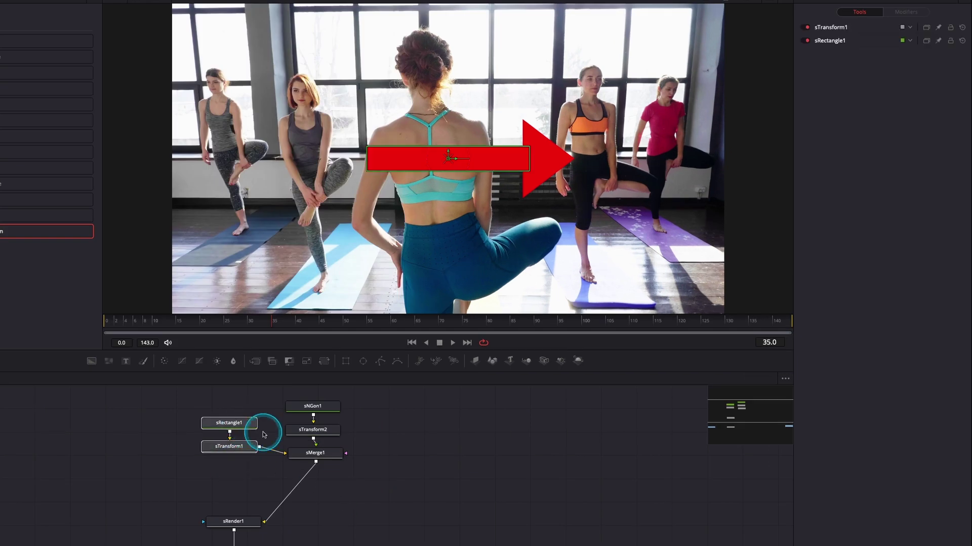
{"action": "left_click_drag", "start_coordinate": [367, 475], "coordinate": [202, 408]}
{"action": "left_click_drag", "start_coordinate": [314, 460], "coordinate": [229, 468]}
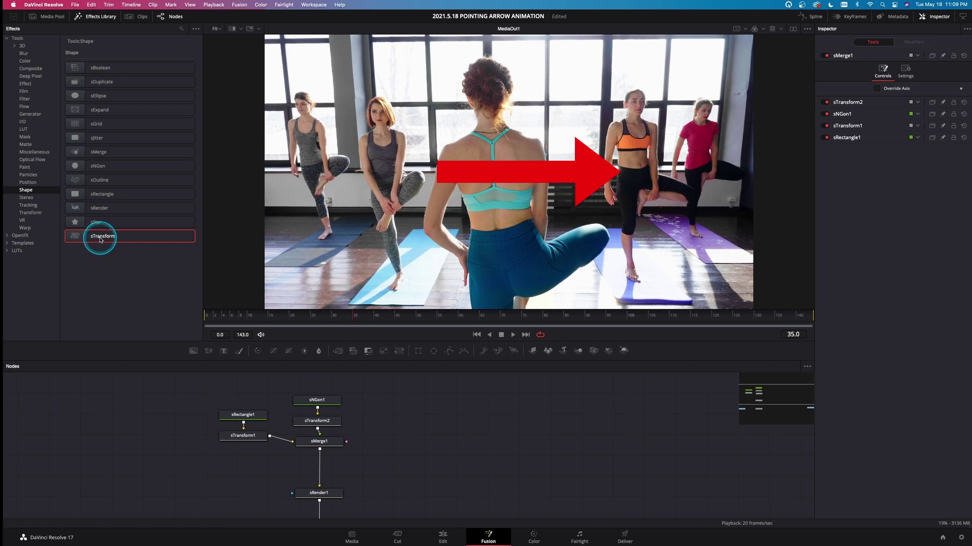
- Insert sTransform3 after sMerge1, move the arrow toward the upper left, and size it 0.73 by 0.86
{"action": "left_click_drag", "start_coordinate": [104, 250], "coordinate": [324, 462]}
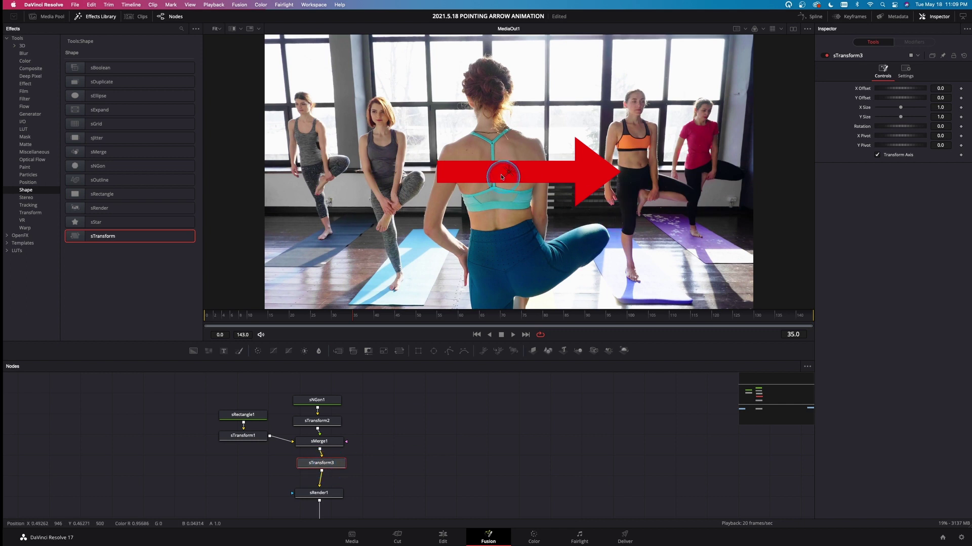
{"action": "left_click_drag", "start_coordinate": [510, 173], "coordinate": [346, 136]}
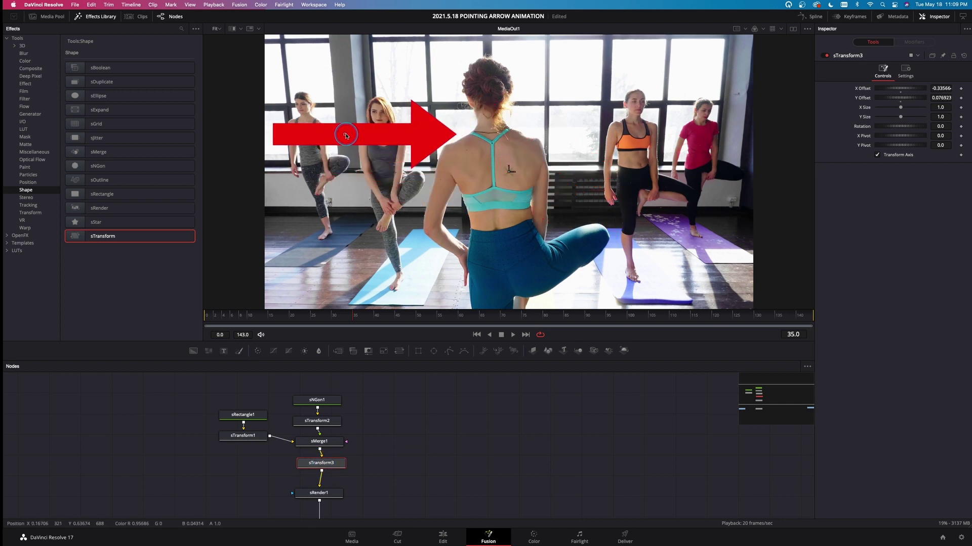
{"action": "left_click_drag", "start_coordinate": [900, 107], "coordinate": [896, 112]}
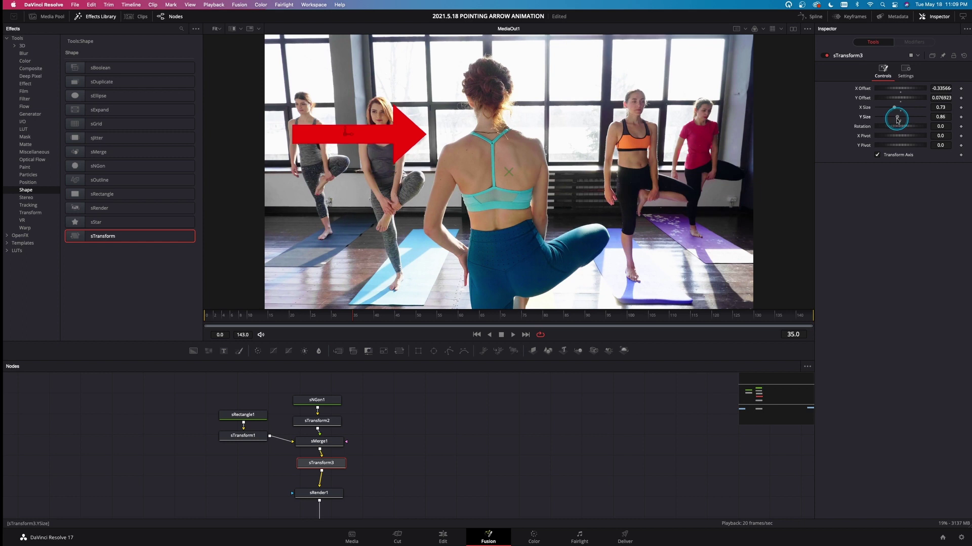
{"action": "left_click_drag", "start_coordinate": [345, 136], "coordinate": [344, 151]}
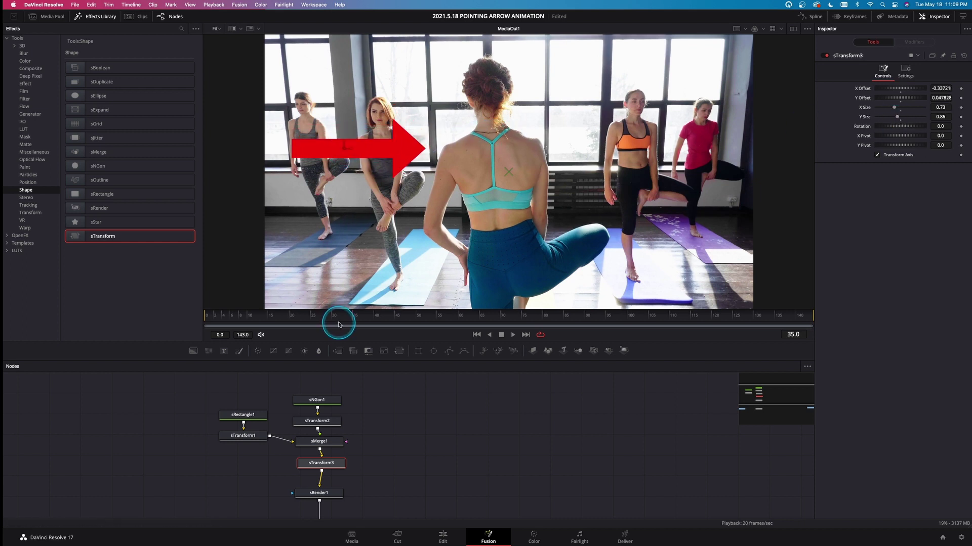
{"action": "left_click_drag", "start_coordinate": [268, 319], "coordinate": [306, 321]}
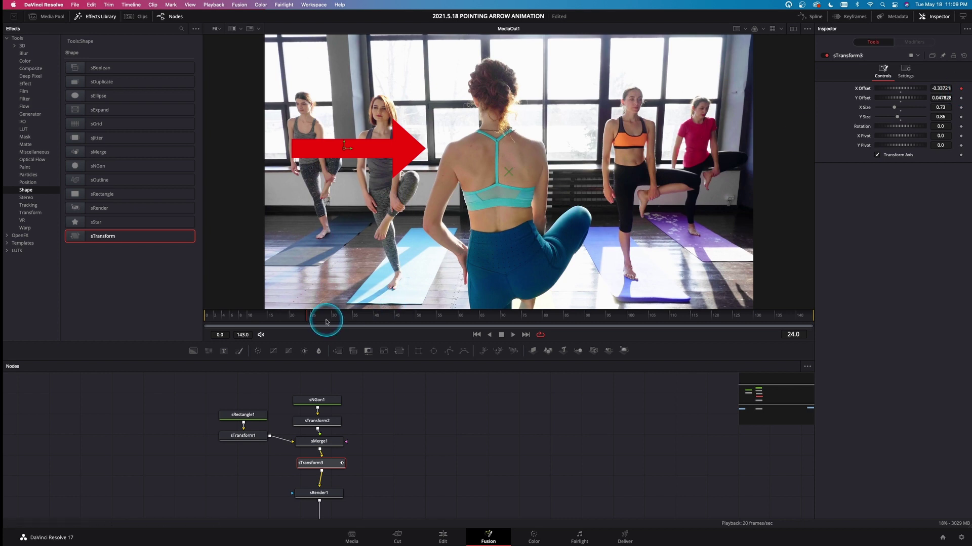
- At frame 0, keyframe sTransform3's X Offset to -0.729 and enable Motion Blur on sRender1
{"action": "left_click_drag", "start_coordinate": [314, 319], "coordinate": [202, 317]}
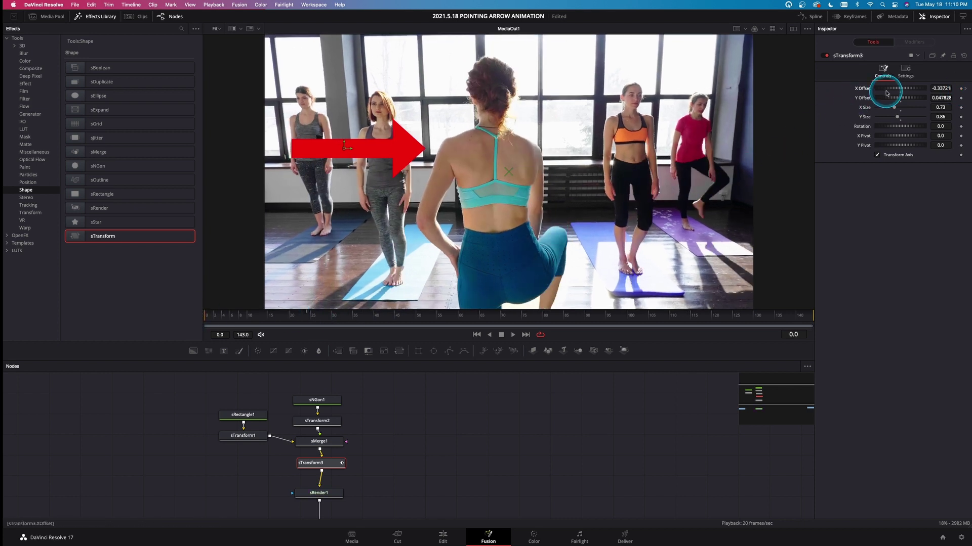
{"action": "left_click_drag", "start_coordinate": [898, 91], "coordinate": [889, 90]}
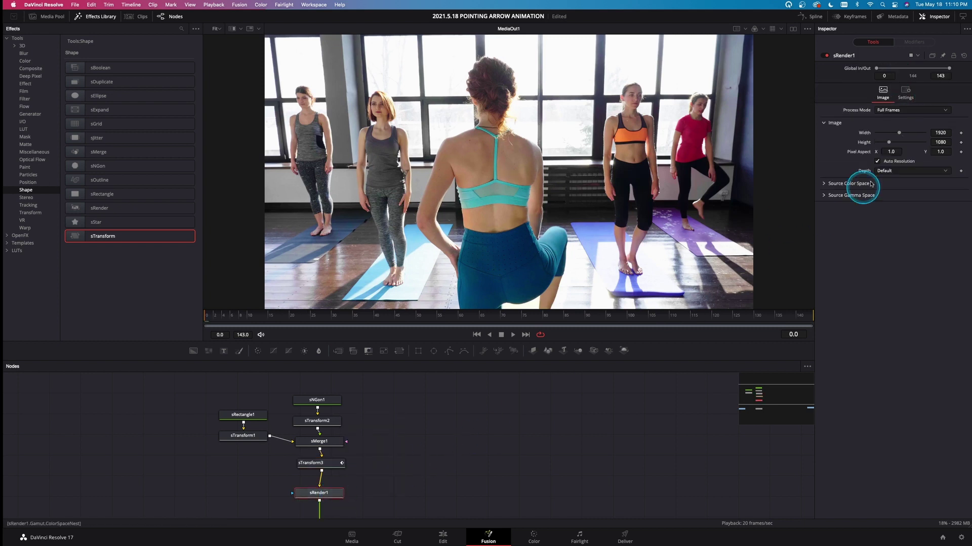
{"action": "left_click", "coordinate": [907, 96]}
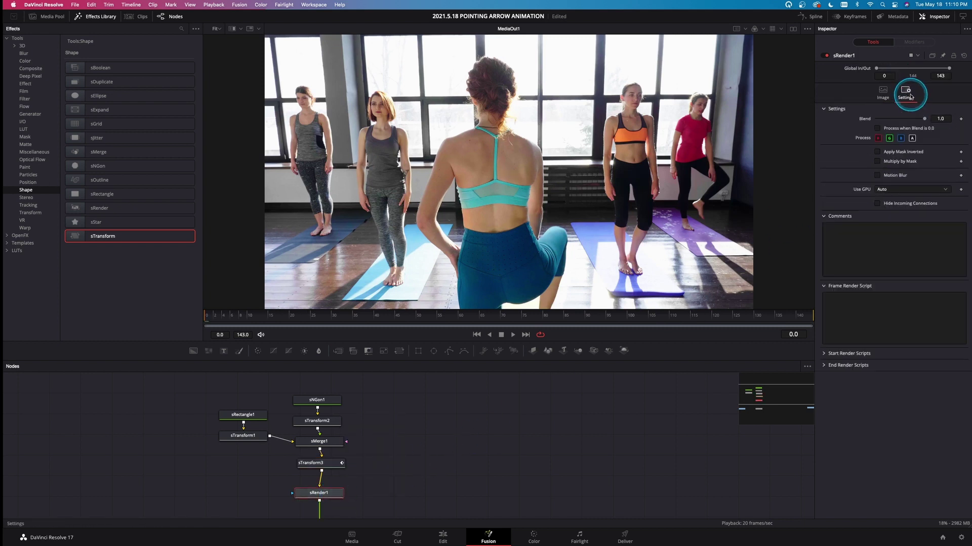
{"action": "left_click", "coordinate": [890, 177]}
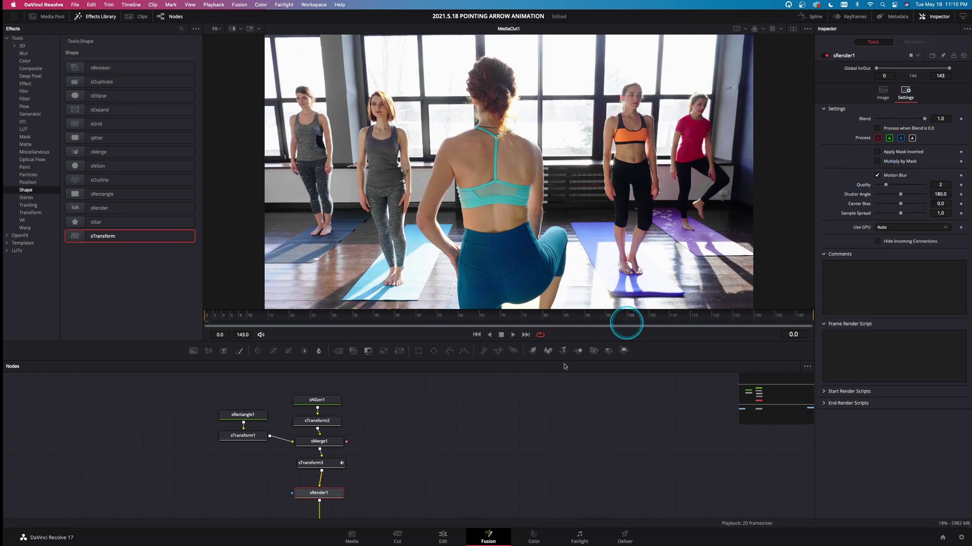
{"action": "left_click", "coordinate": [322, 466]}
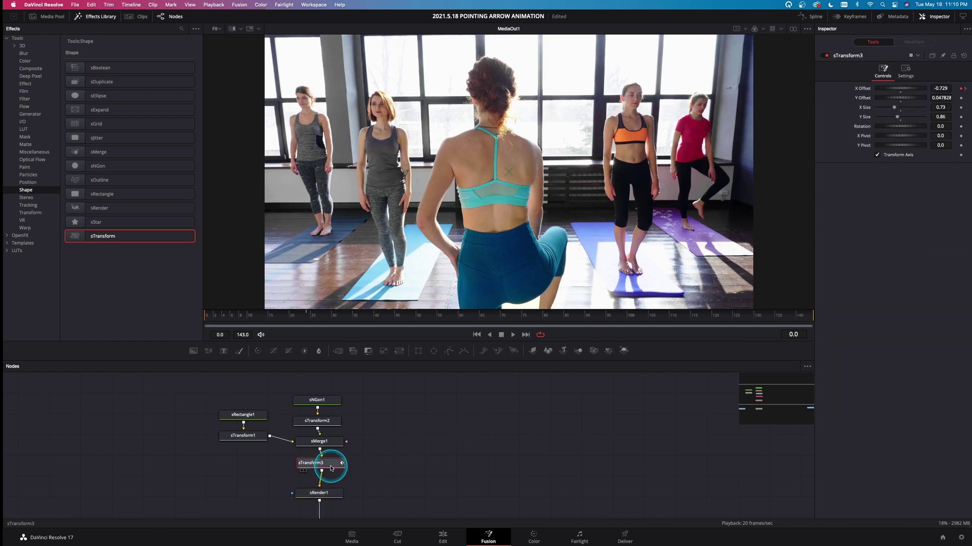
- Show the X Offset curve in Spline, smooth both keyframes, and steepen it so the arrow eases into place
{"action": "left_click", "coordinate": [812, 19]}
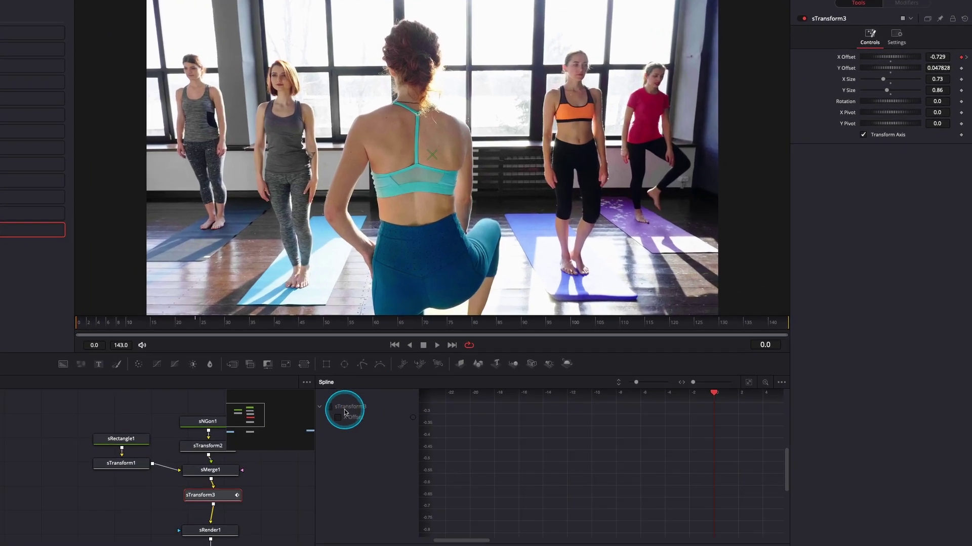
{"action": "left_click", "coordinate": [344, 410]}
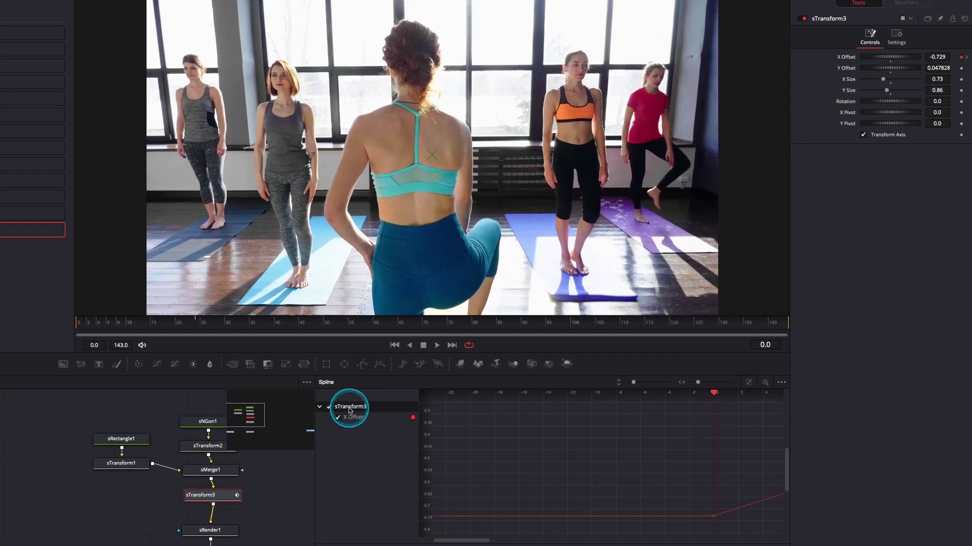
{"action": "left_click", "coordinate": [748, 383]}
{"action": "left_click", "coordinate": [479, 433]}
{"action": "left_click_drag", "start_coordinate": [450, 409], "coordinate": [797, 542]}
{"action": "key", "text": "shift+s"}
{"action": "left_click_drag", "start_coordinate": [655, 415], "coordinate": [472, 419]}
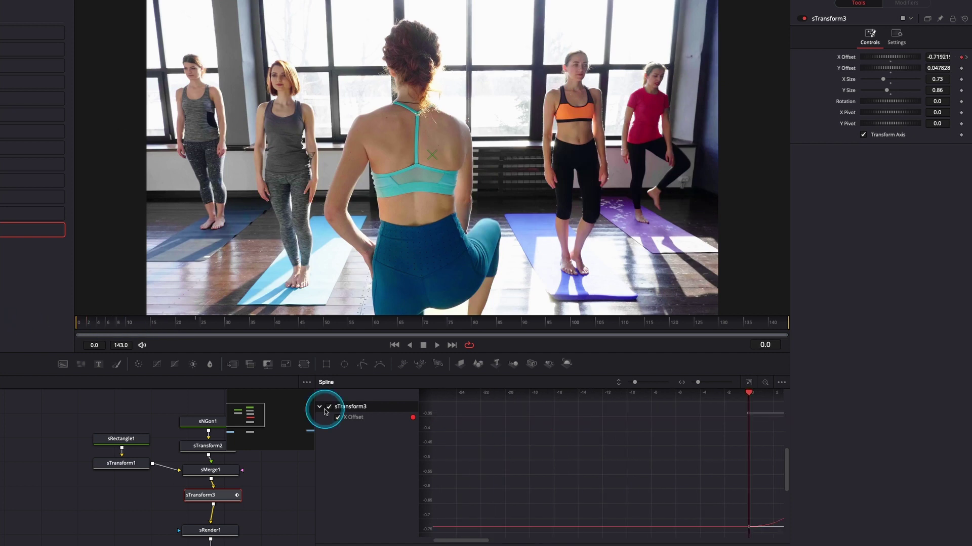
- Play back and scrub through the arrow's eased slide-in
{"action": "key", "text": "space"}
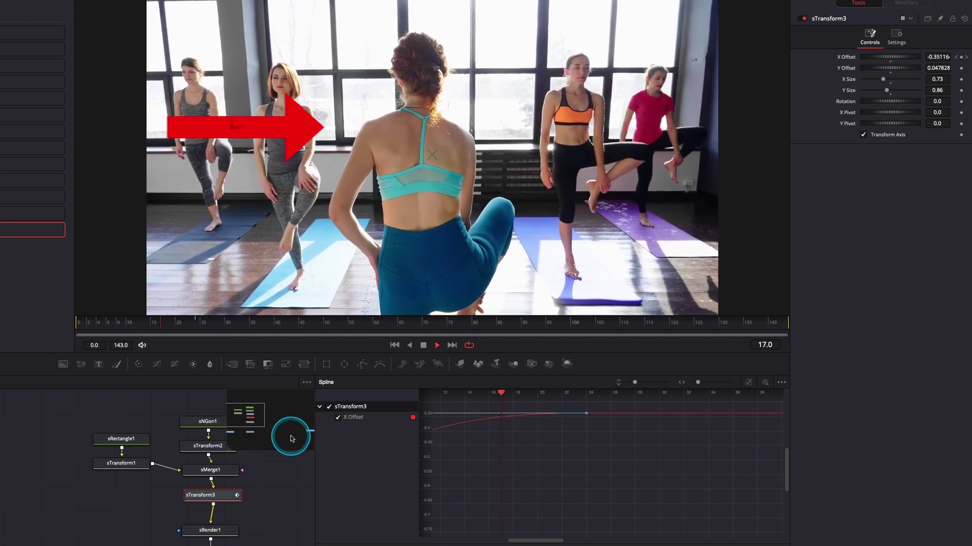
{"action": "left_click", "coordinate": [166, 326]}
{"action": "left_click_drag", "start_coordinate": [166, 327], "coordinate": [17, 326]}
{"action": "key", "text": "space"}
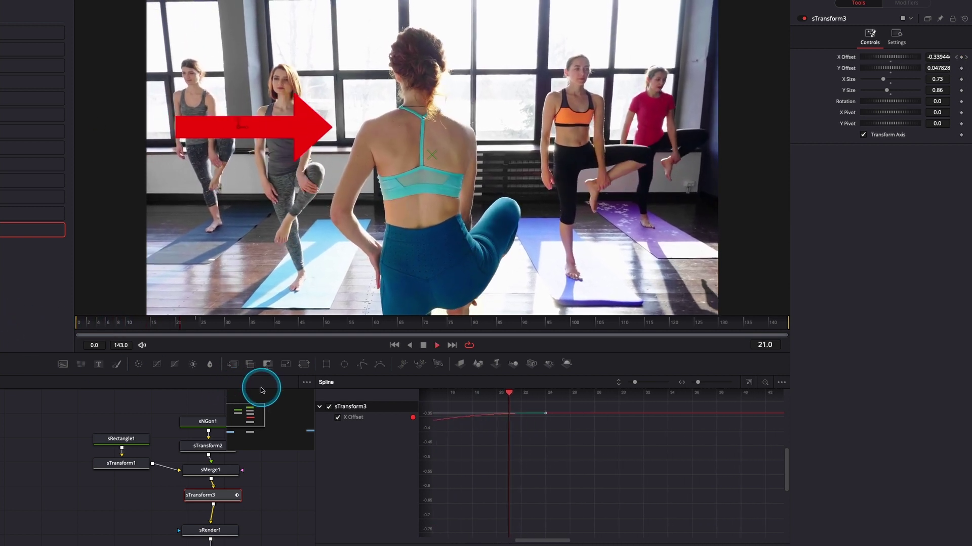
{"action": "key", "text": "space"}
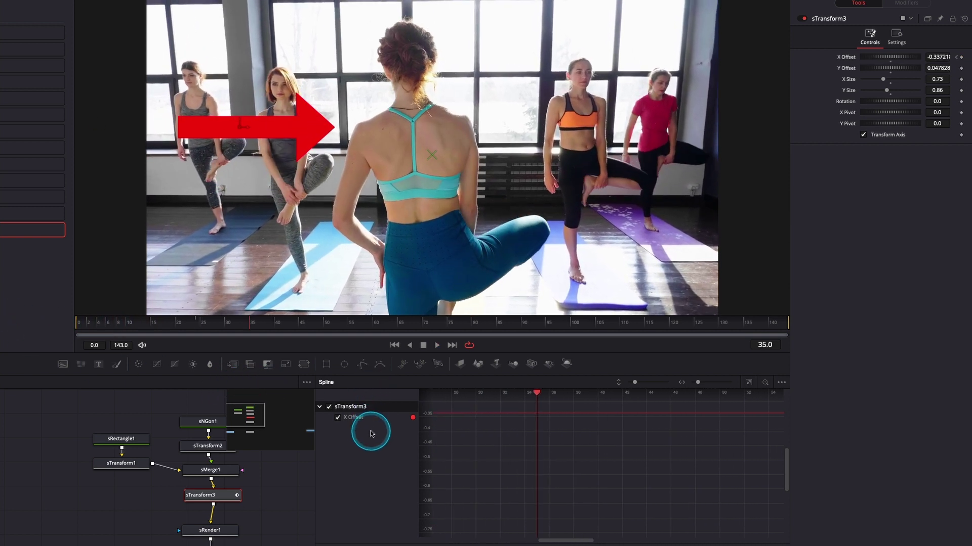
- Set the X Offset curve to Loop
{"action": "left_click", "coordinate": [748, 384]}
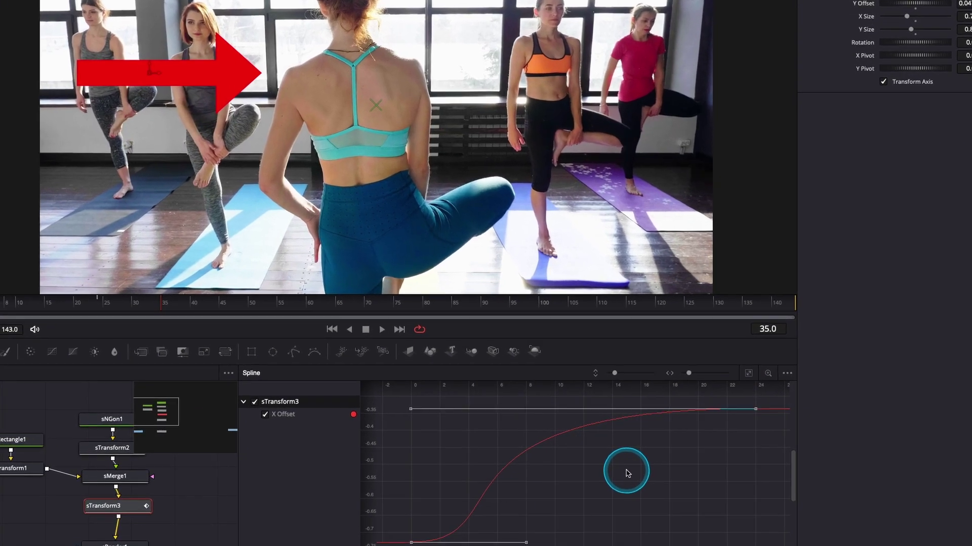
{"action": "right_click", "coordinate": [628, 473]}
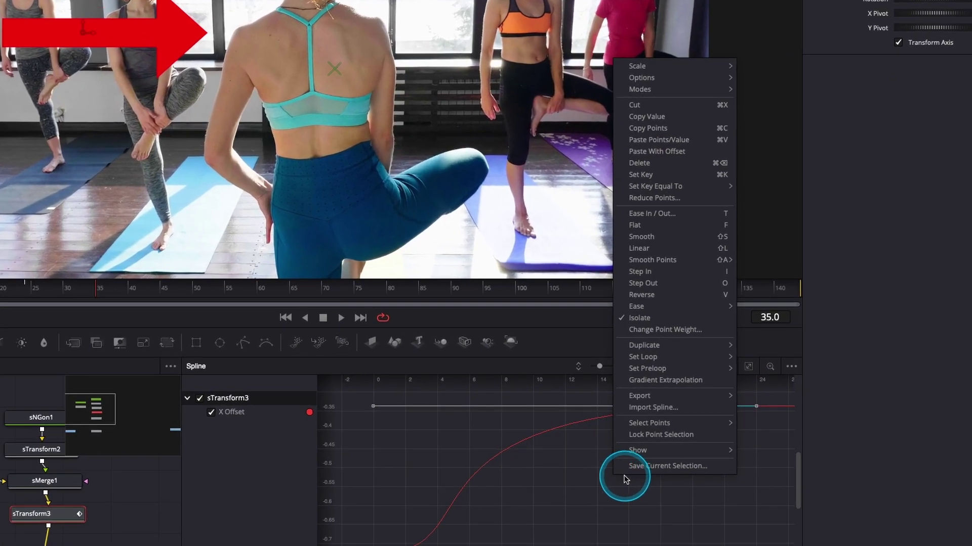
{"action": "mouse_move", "coordinate": [709, 357]}
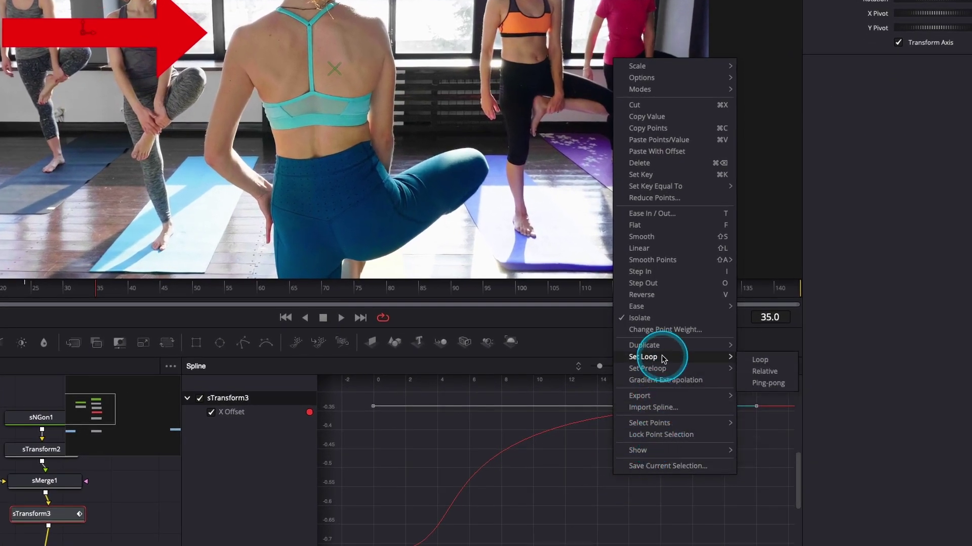
{"action": "left_click", "coordinate": [771, 360]}
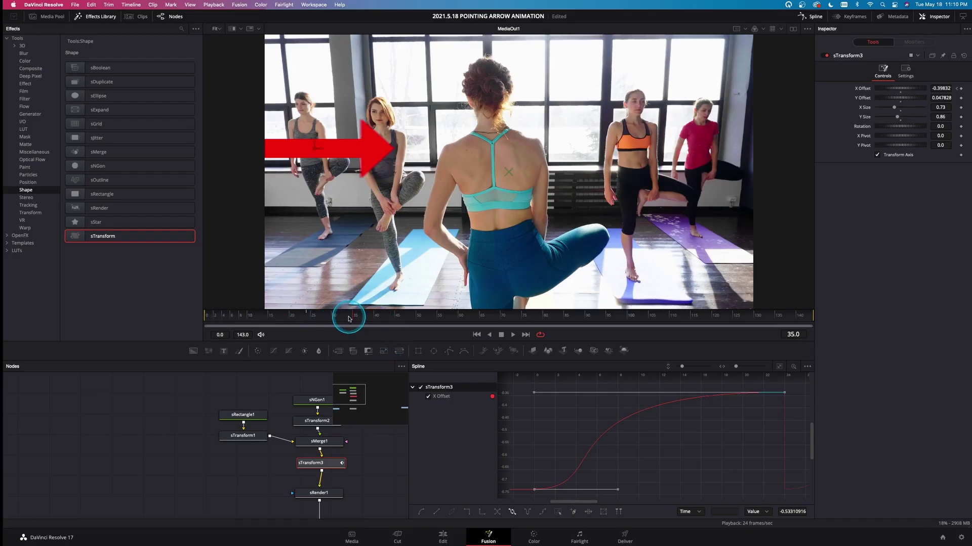
- Play the looping arrow from frame 0, stop at frame 137, and close Spline to show the full node tree
{"action": "left_click_drag", "start_coordinate": [349, 318], "coordinate": [119, 318]}
{"action": "key", "text": "space"}
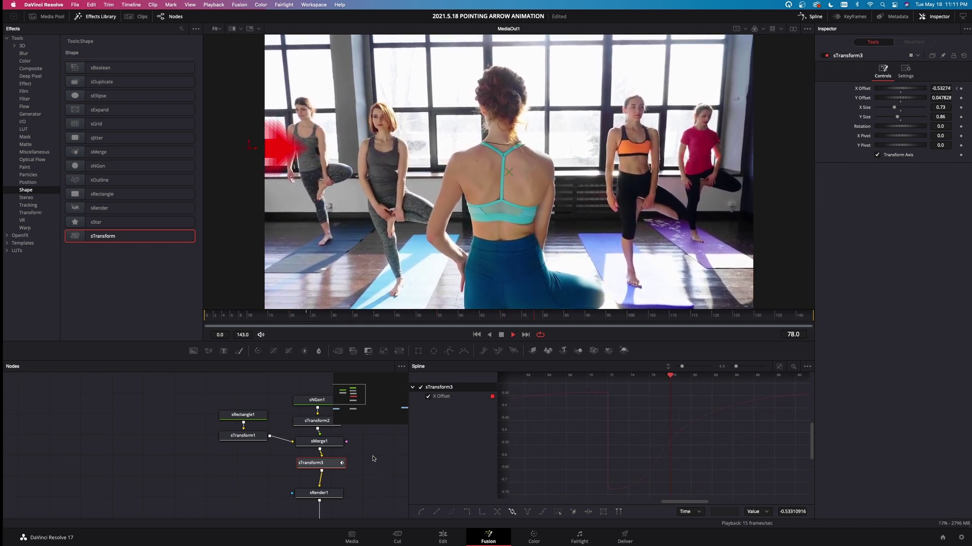
{"action": "left_click", "coordinate": [374, 459]}
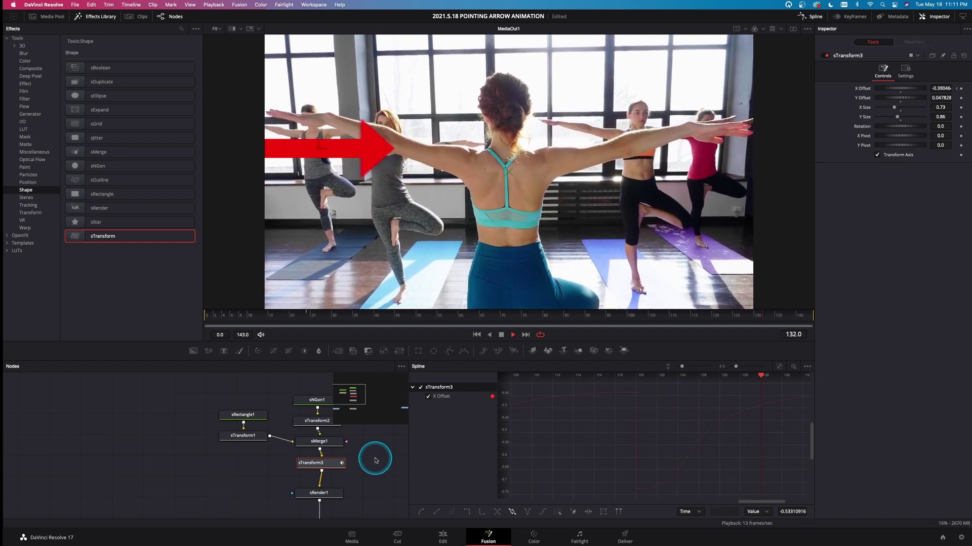
{"action": "key", "text": "space"}
{"action": "left_click", "coordinate": [812, 84]}
{"action": "left_click", "coordinate": [813, 16]}
{"action": "scroll", "coordinate": [440, 449], "scroll_direction": "down", "scroll_amount": 3}
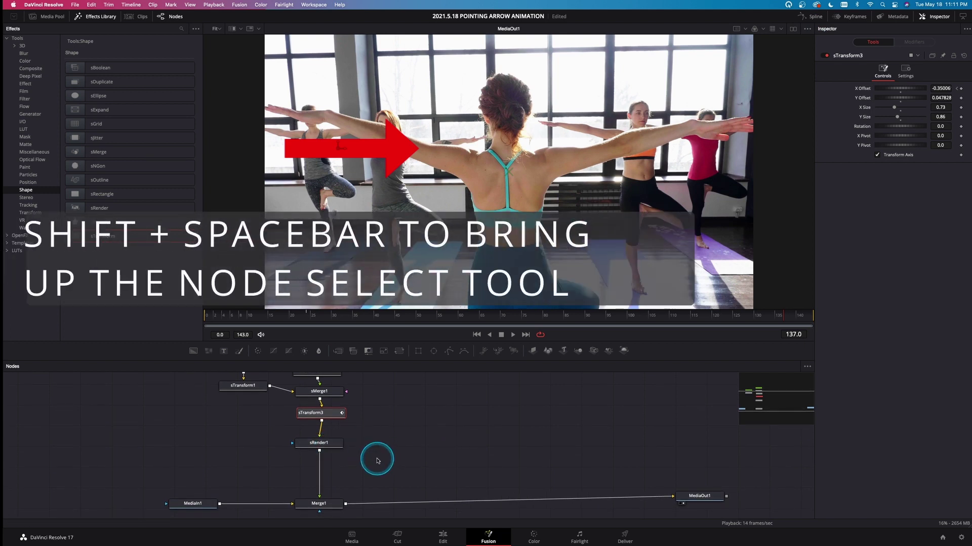
- Insert a Drop Shadow node between sRender1 and Merge1 and soften its blur to 0.472
{"action": "key", "text": "shift+space"}
{"action": "type", "text": "drop"}
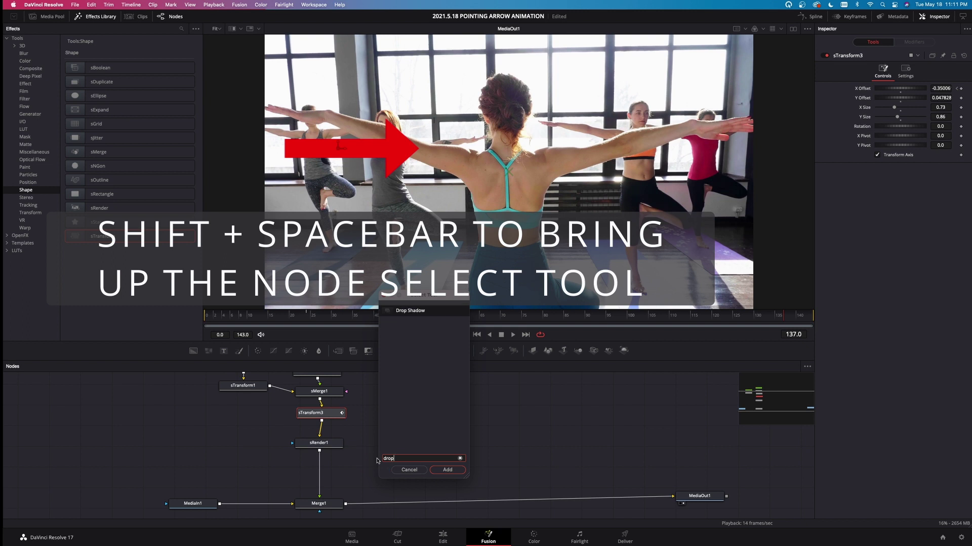
{"action": "key", "text": "Return"}
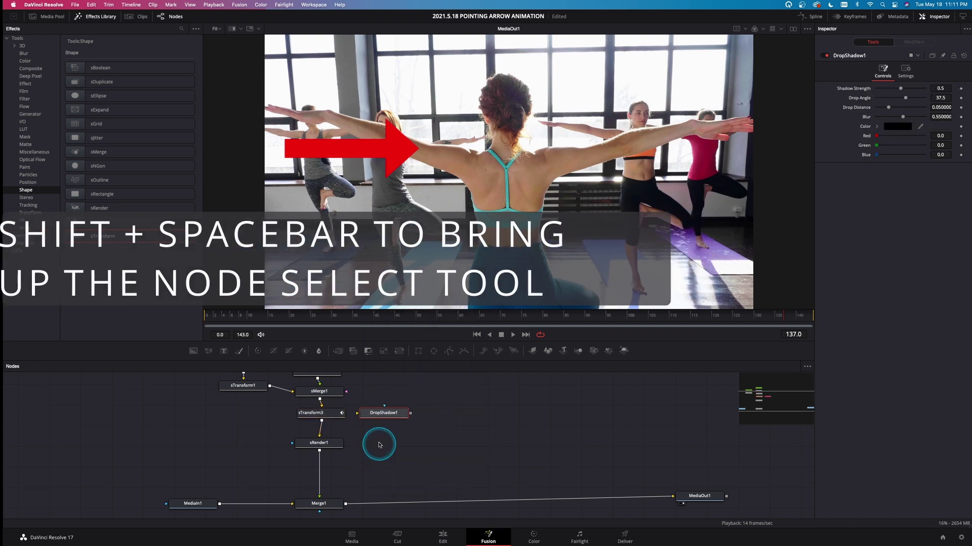
{"action": "left_click_drag", "start_coordinate": [378, 415], "coordinate": [316, 472]}
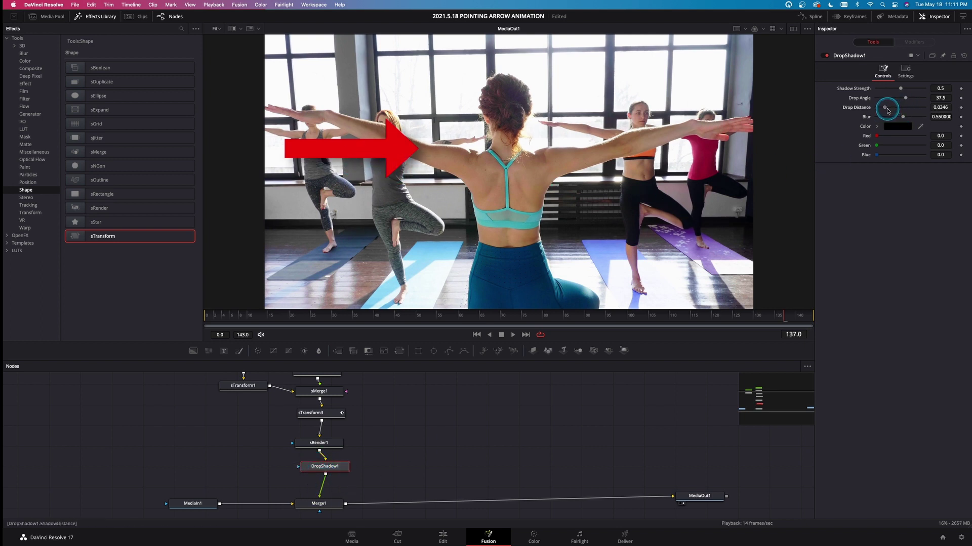
{"action": "left_click_drag", "start_coordinate": [884, 112], "coordinate": [881, 115]}
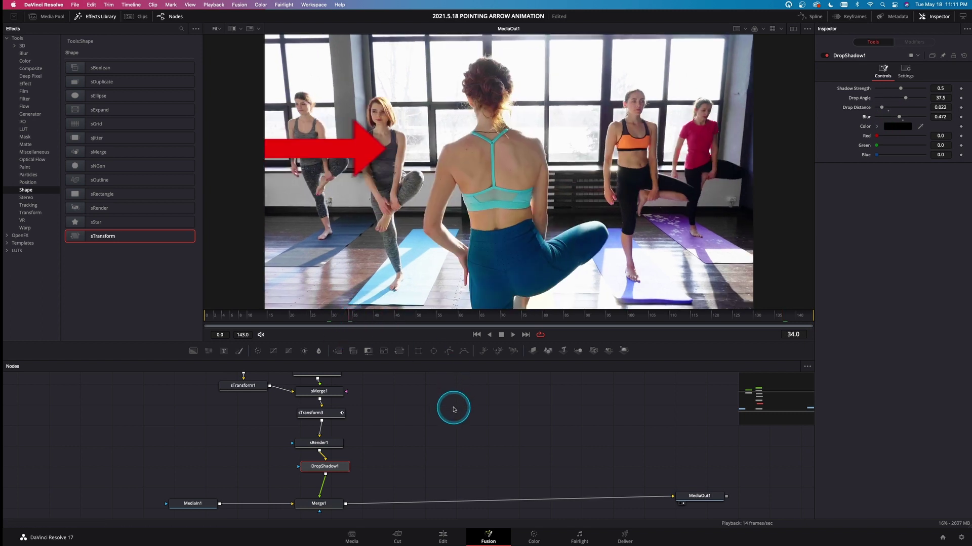
- Return to the Edit page timeline and play the finished clip
{"action": "left_click", "coordinate": [443, 543]}
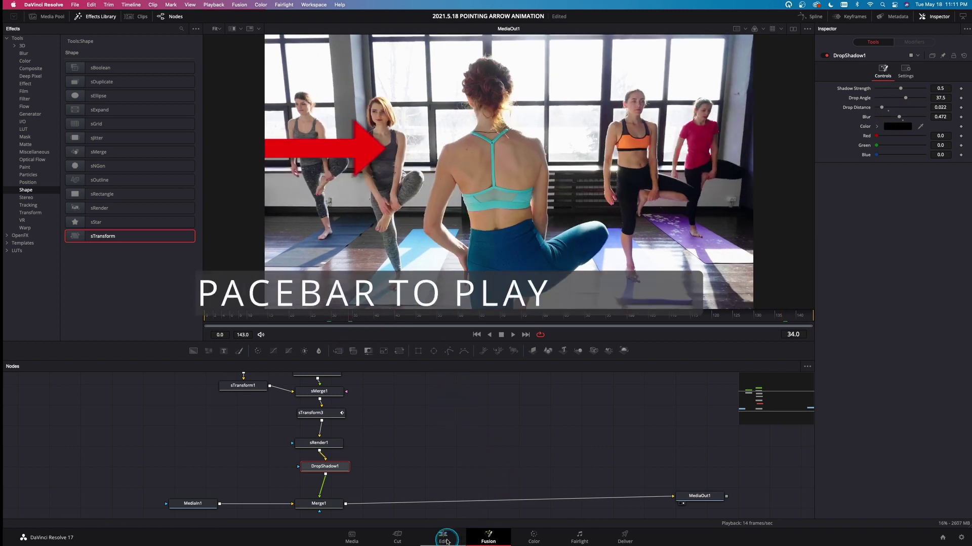
{"action": "left_click", "coordinate": [514, 492]}
{"action": "key", "text": "space"}
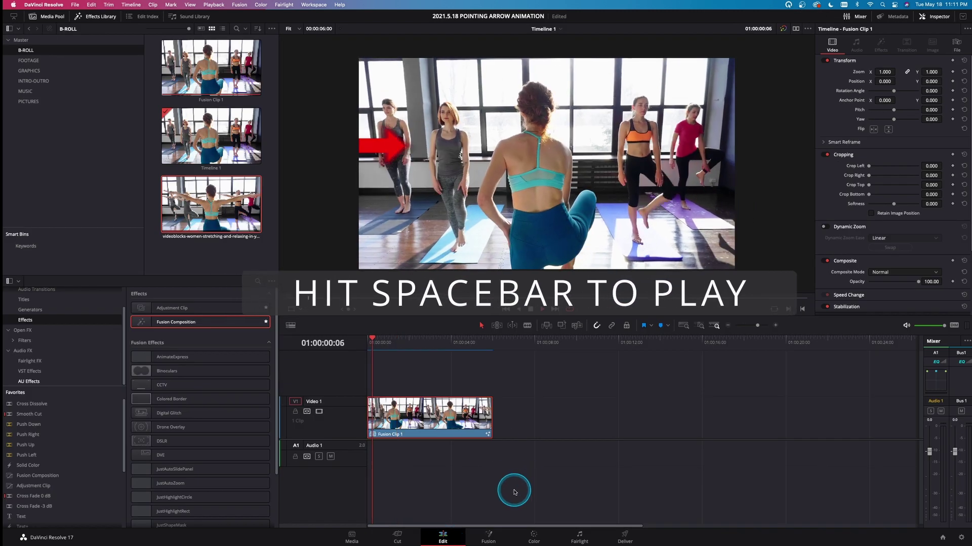